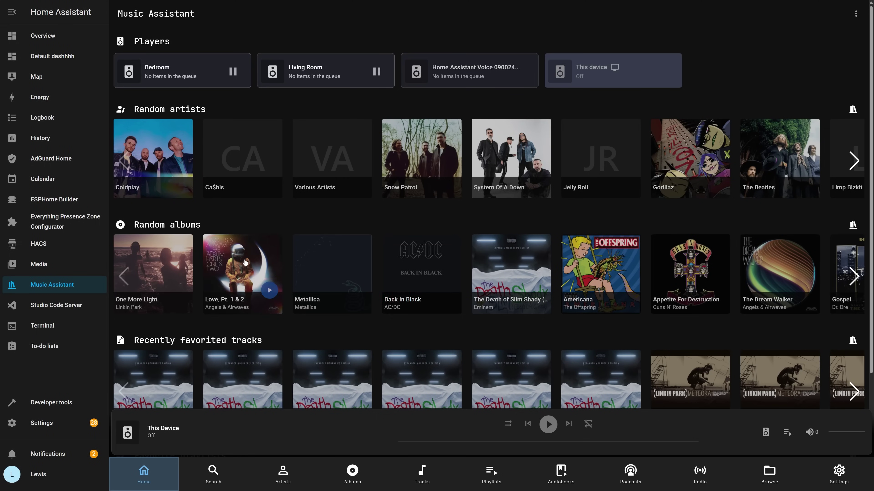
Lower and raise the Voice speaker's volume from its media player controls, then browse its media.
scroll(406, 269, "down", 3)
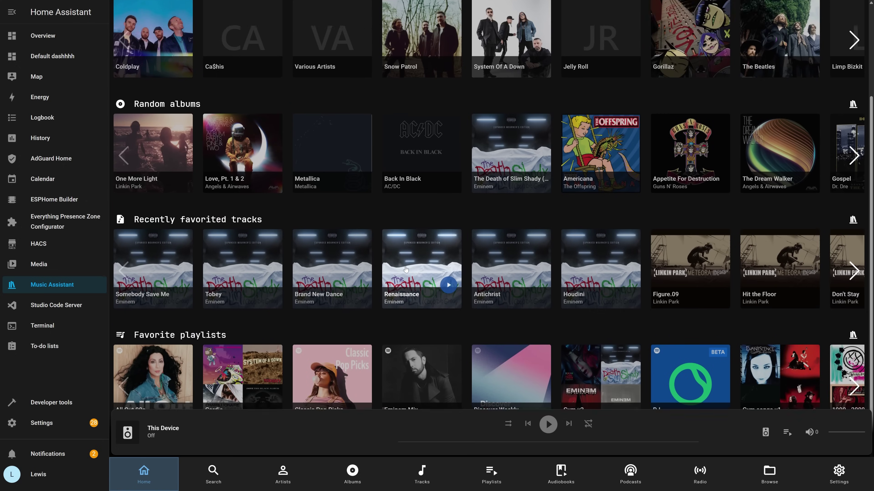
scroll(406, 270, "up", 3)
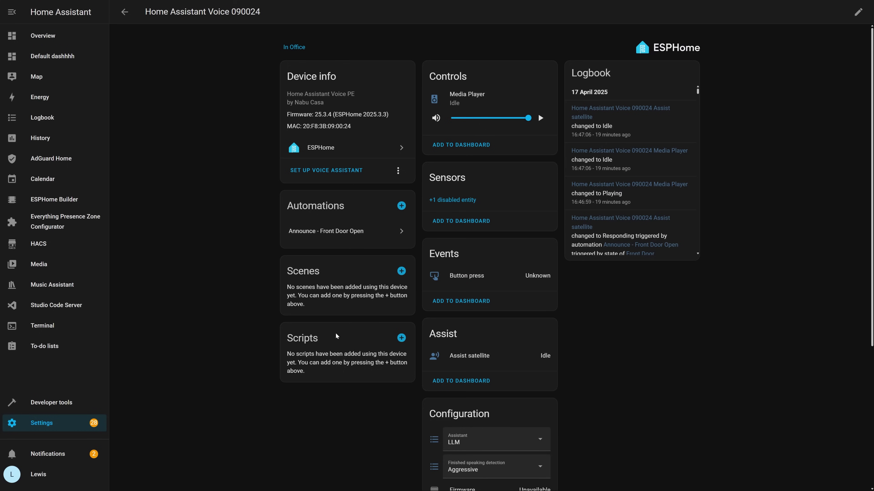
left_click(461, 103)
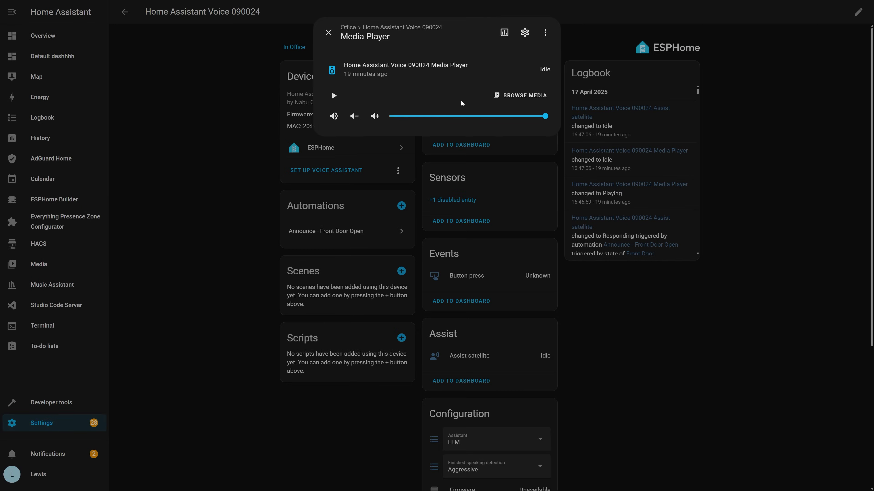
left_click(354, 116)
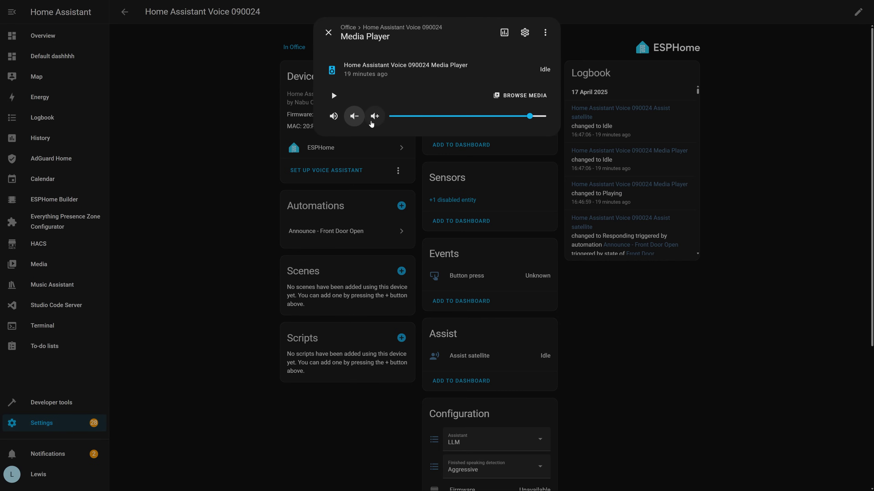
left_click(383, 119)
left_click(519, 97)
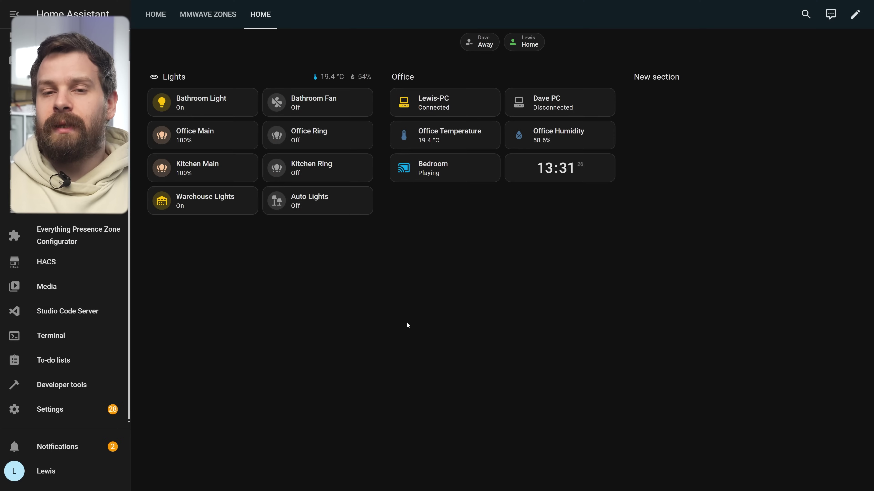
Go through Settings > Add-ons > Add-on Store to the Music Assistant Server add-on page.
left_click(62, 414)
scroll(434, 342, "down", 5)
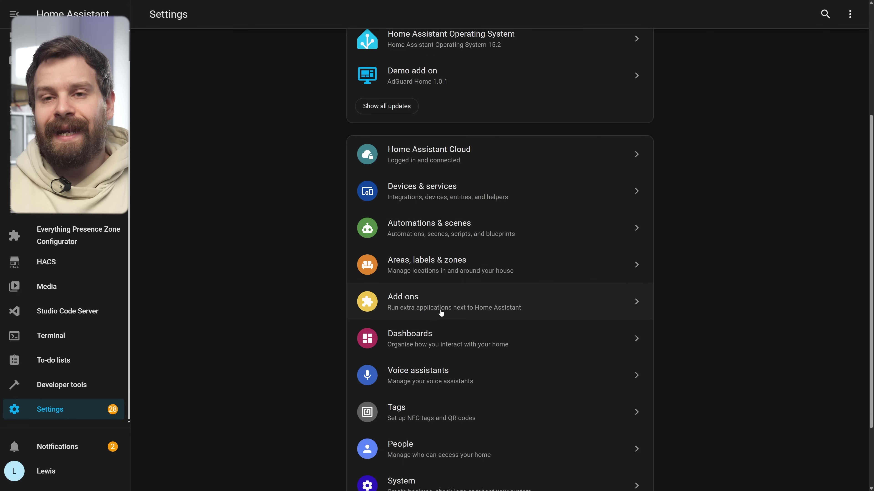
left_click(441, 311)
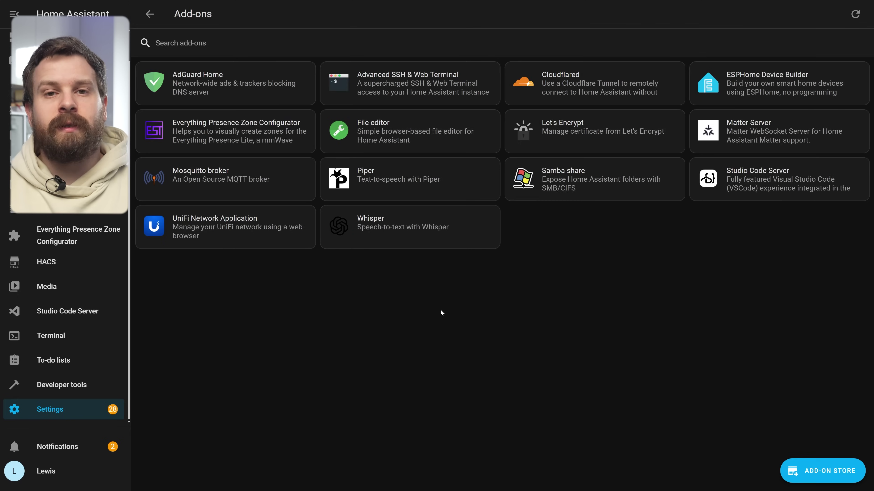
left_click(802, 471)
scroll(691, 429, "down", 5)
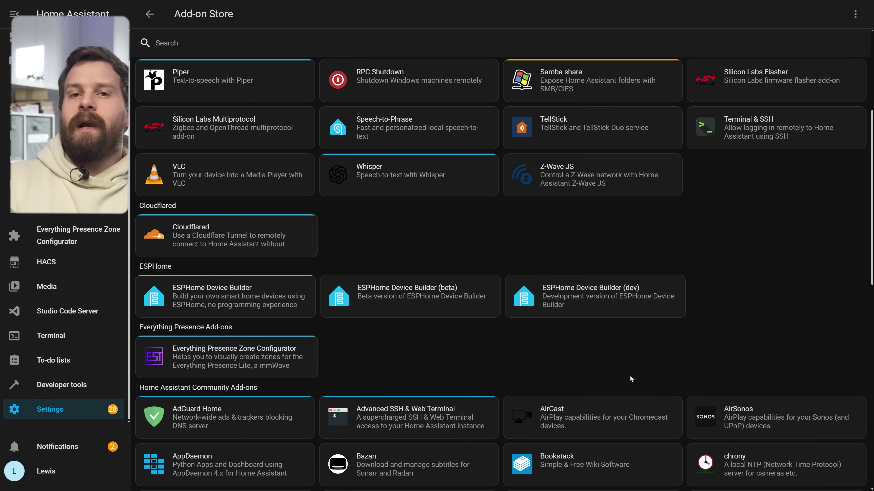
scroll(630, 378, "down", 15)
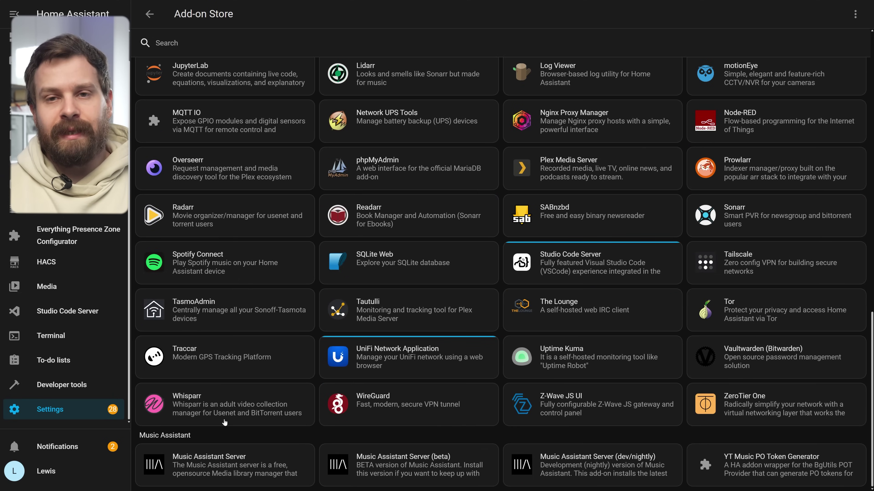
left_click(246, 471)
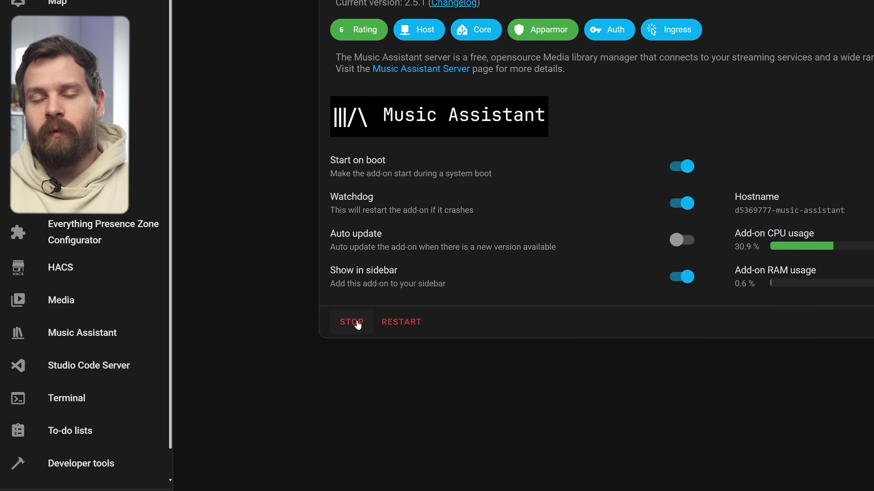
Open the Settings page of the Music Assistant panel.
left_click(116, 337)
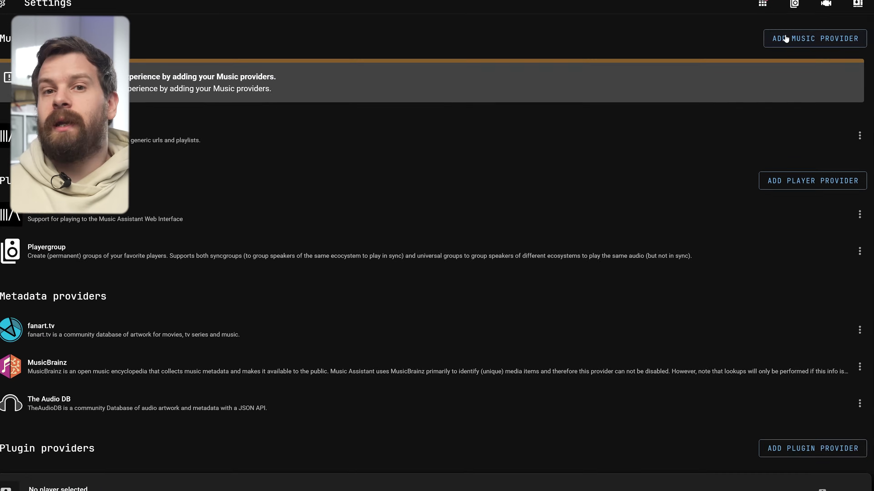
Look through the addable music and player providers and The Audio DB details, then go to main Settings.
left_click(834, 19)
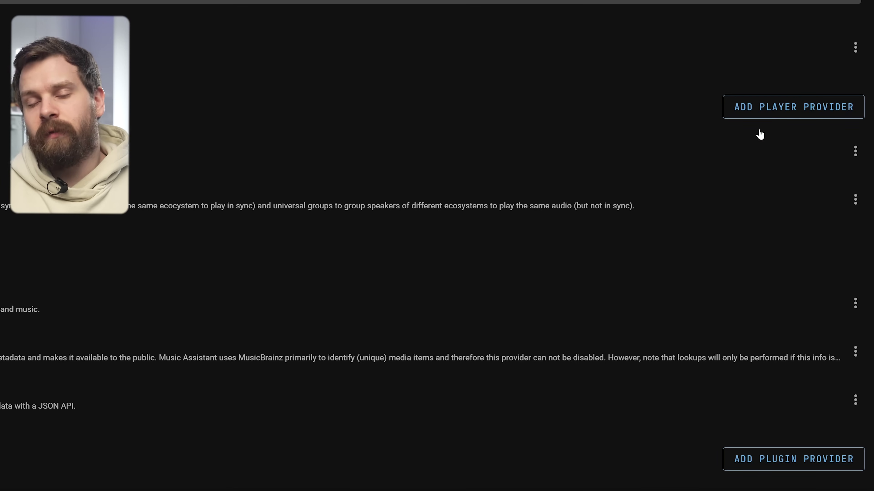
left_click(803, 112)
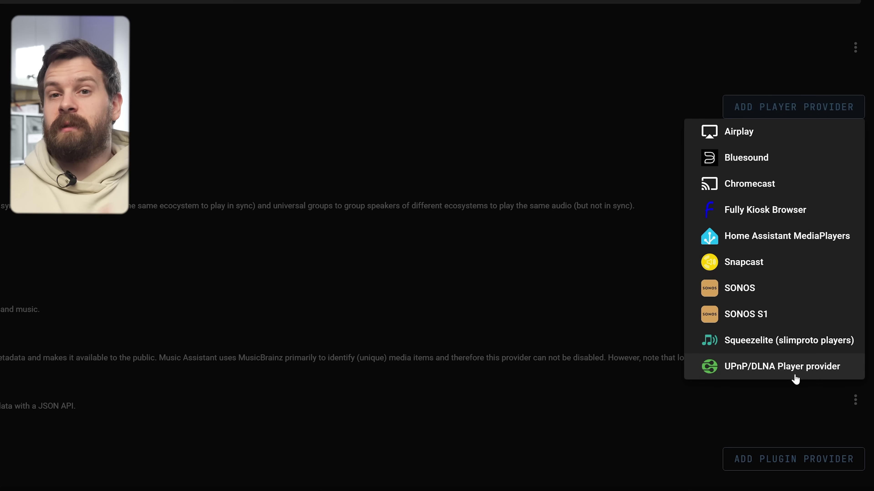
left_click(765, 106)
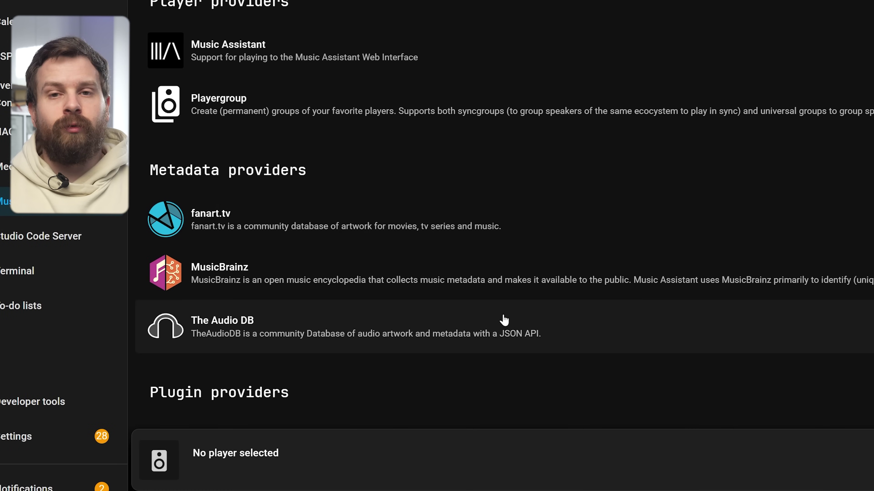
left_click(344, 326)
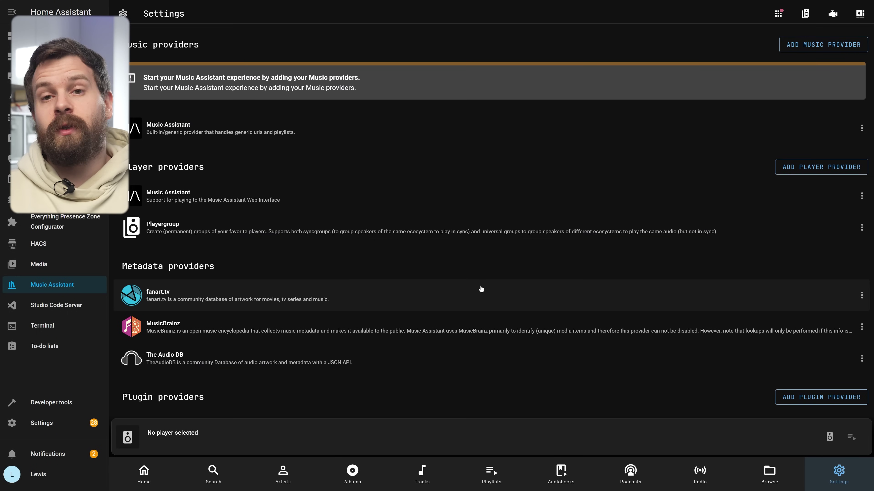
left_click(54, 424)
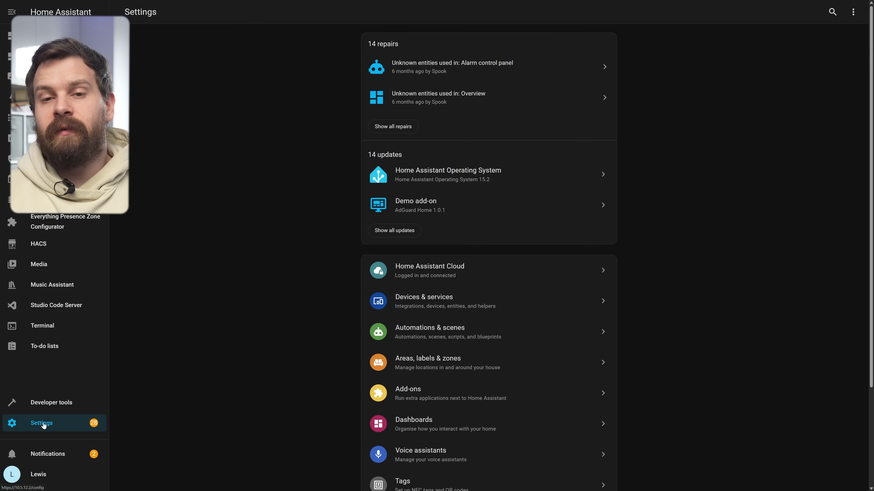
Add the discovered Music Assistant integration in Devices & services, then reopen Music Assistant's settings.
left_click(444, 299)
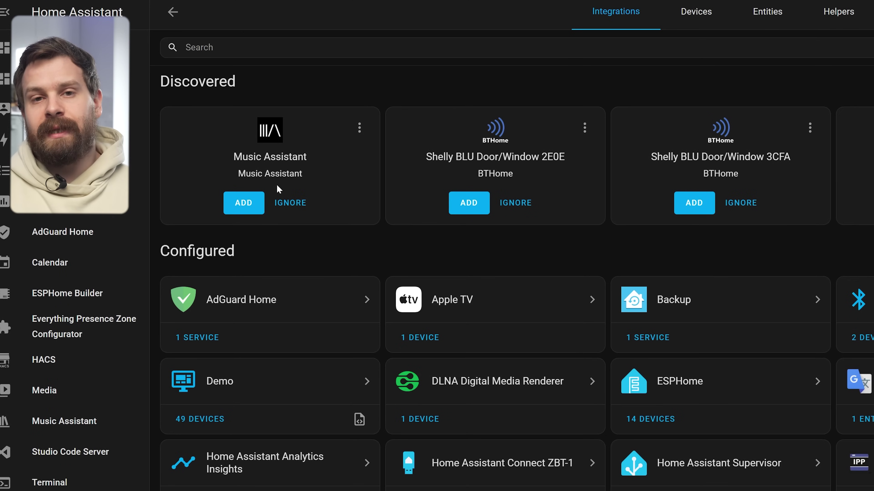
left_click(243, 202)
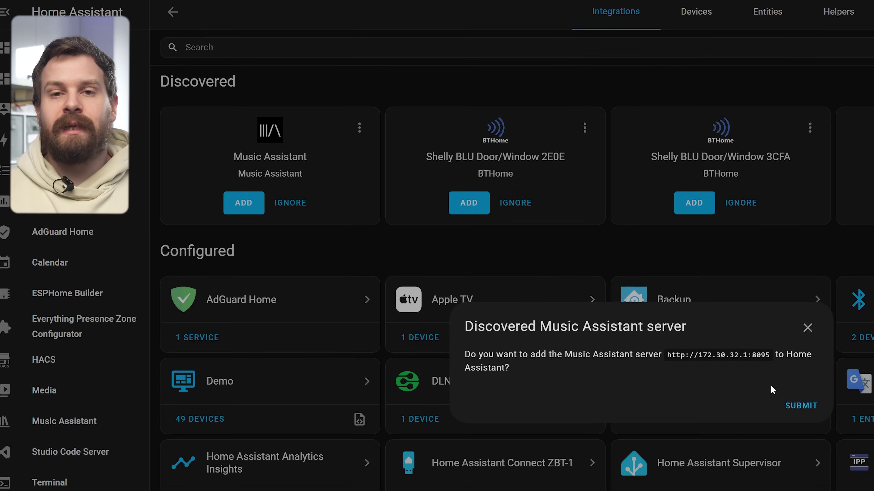
left_click(805, 406)
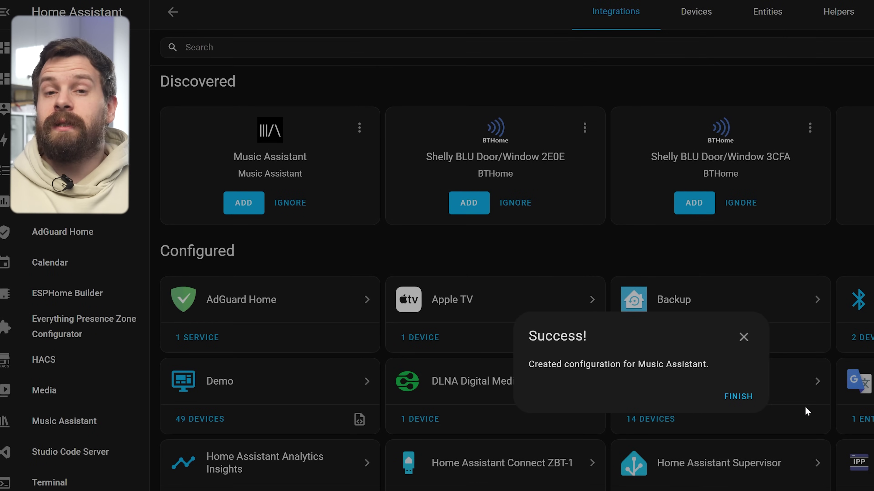
left_click(750, 399)
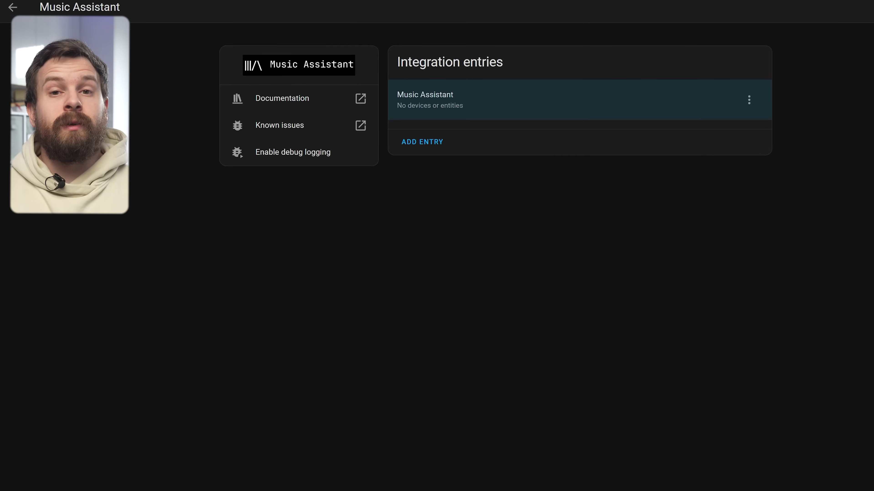
left_click(53, 298)
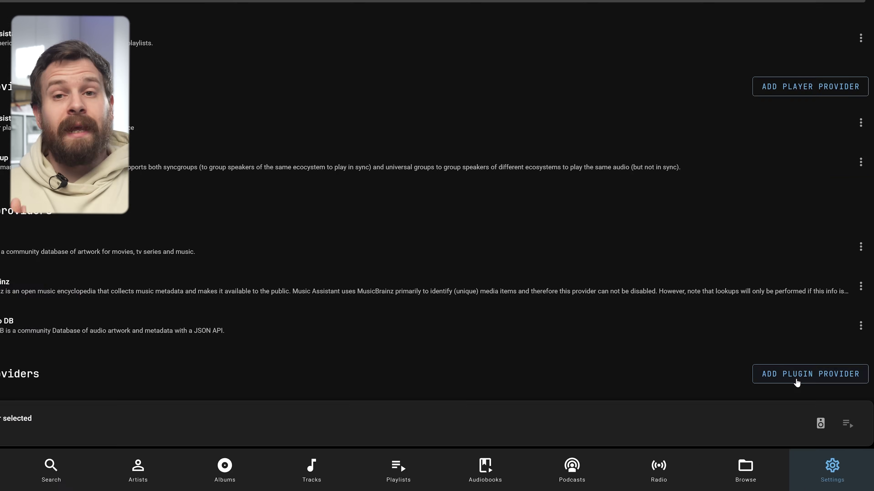
Add and save Home Assistant as a Music Assistant plugin provider.
left_click(796, 382)
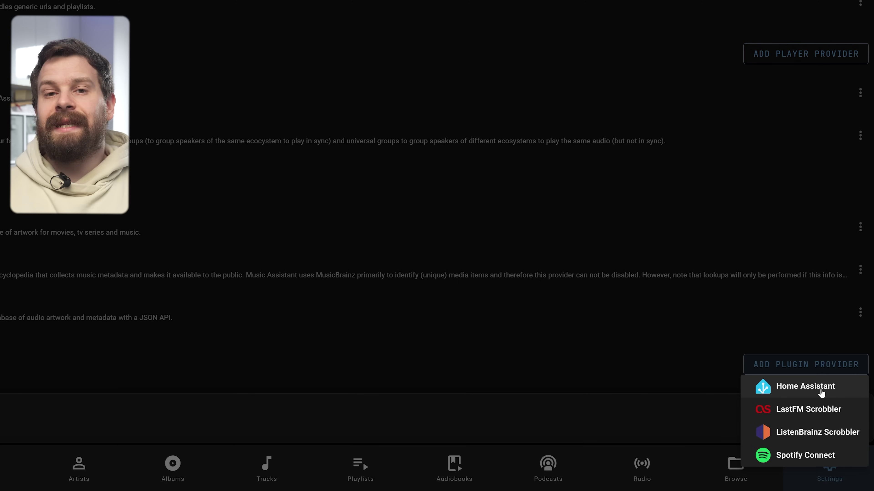
left_click(821, 388)
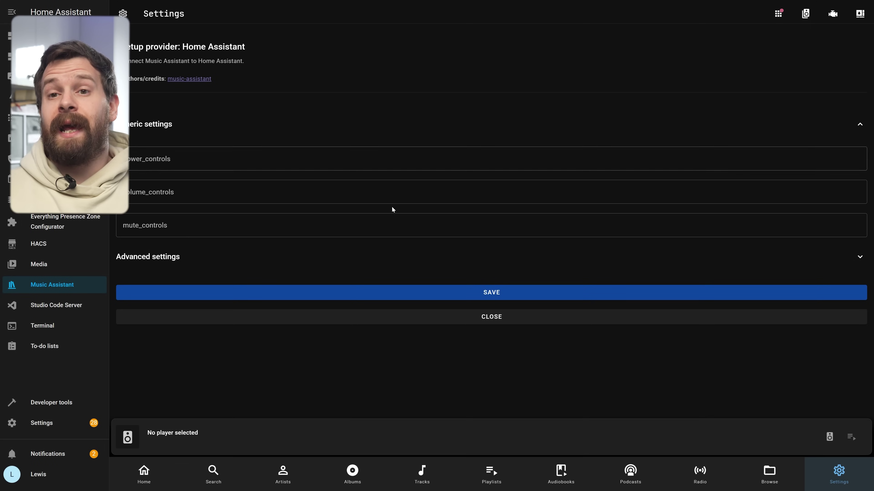
left_click(490, 293)
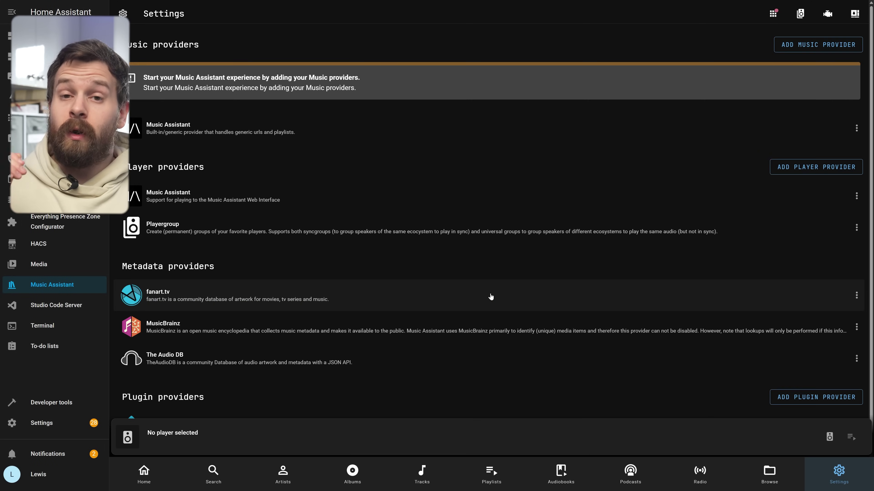
scroll(492, 289, "down", 1)
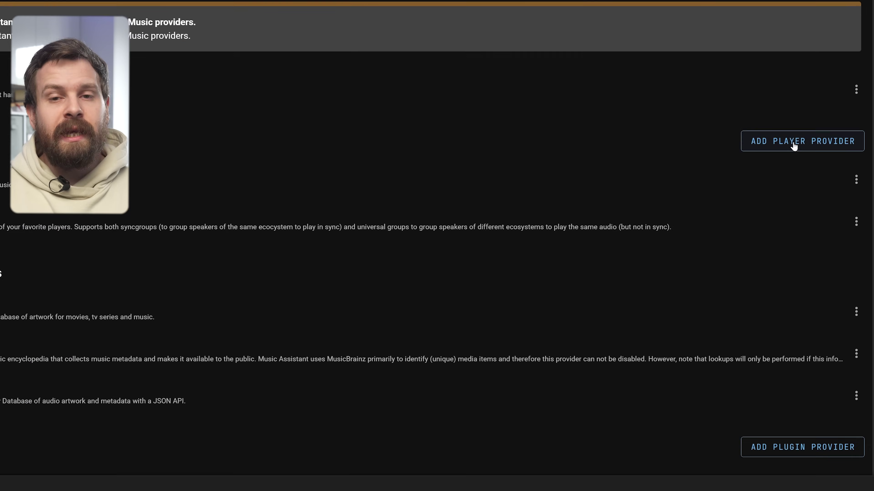
Add the Home Assistant MediaPlayers provider with the Voice 090024 and Living Room players.
left_click(793, 141)
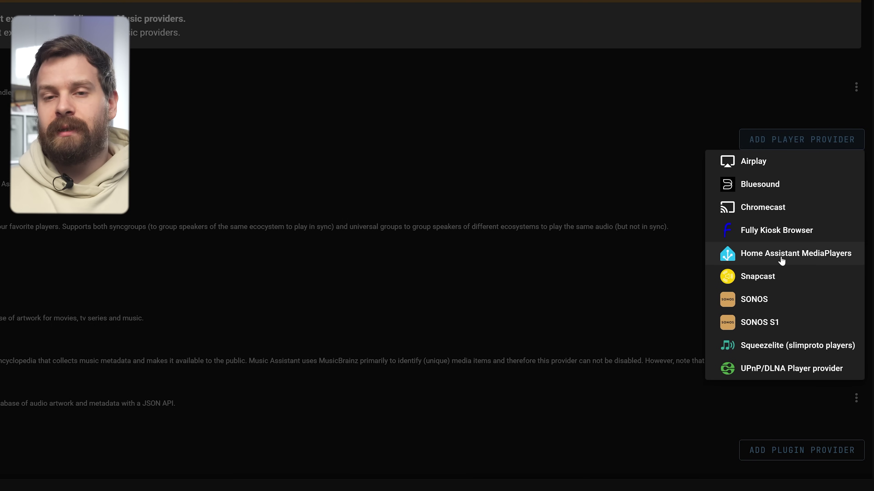
left_click(804, 254)
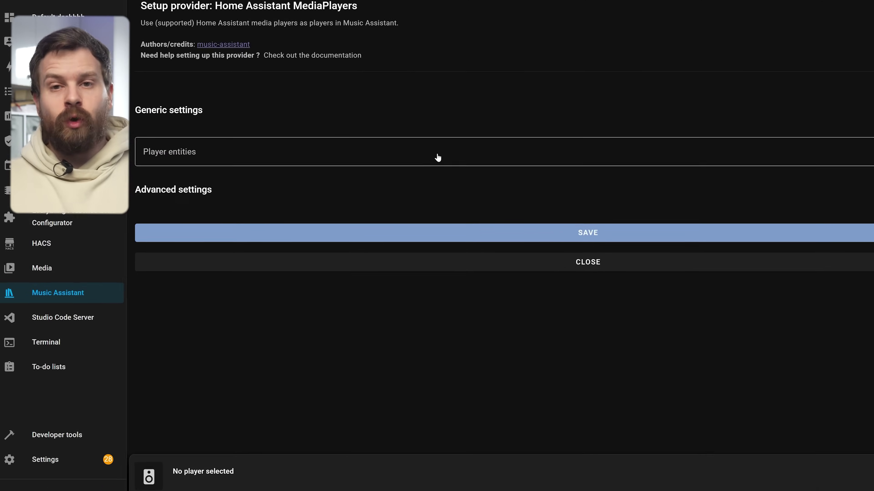
left_click(438, 158)
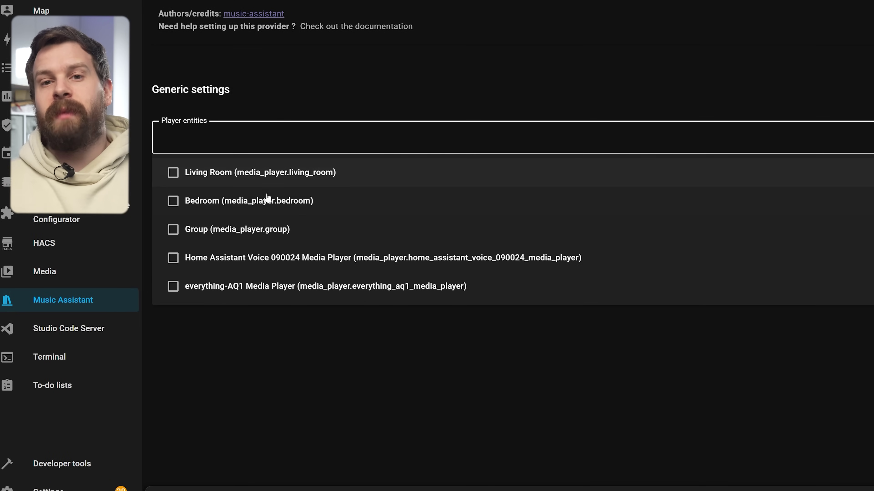
left_click(224, 257)
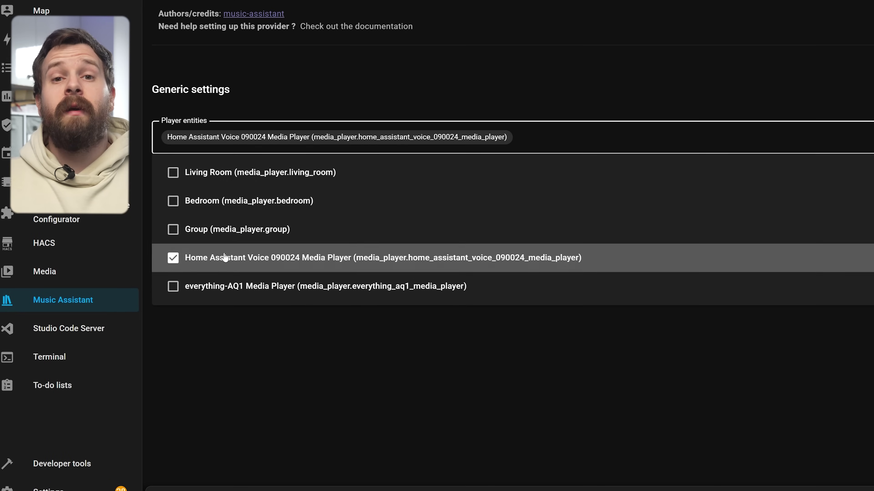
left_click(442, 335)
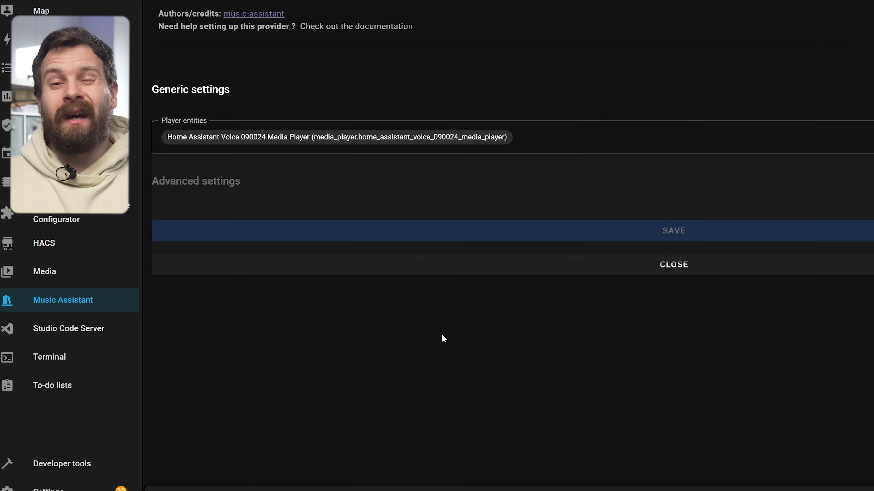
left_click(575, 145)
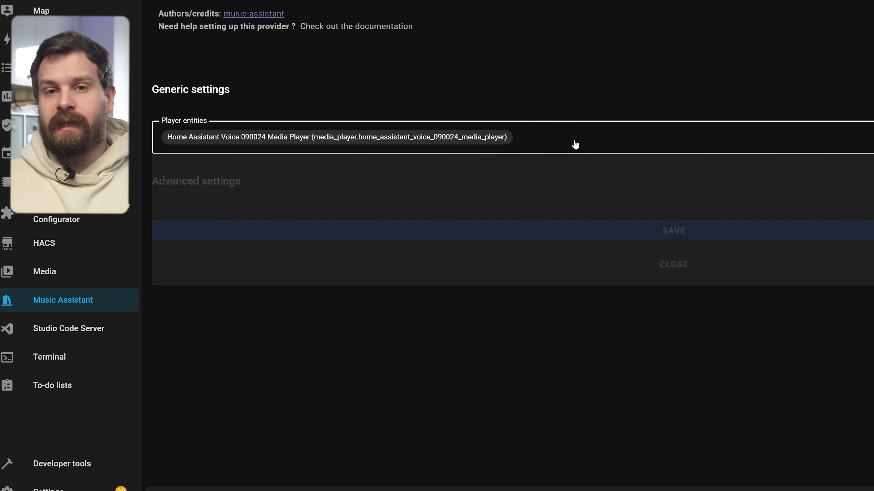
left_click(274, 177)
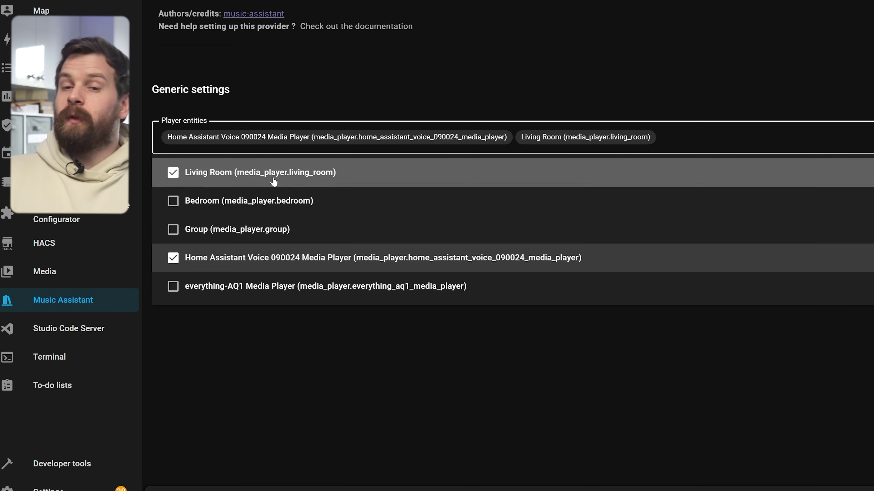
left_click(416, 327)
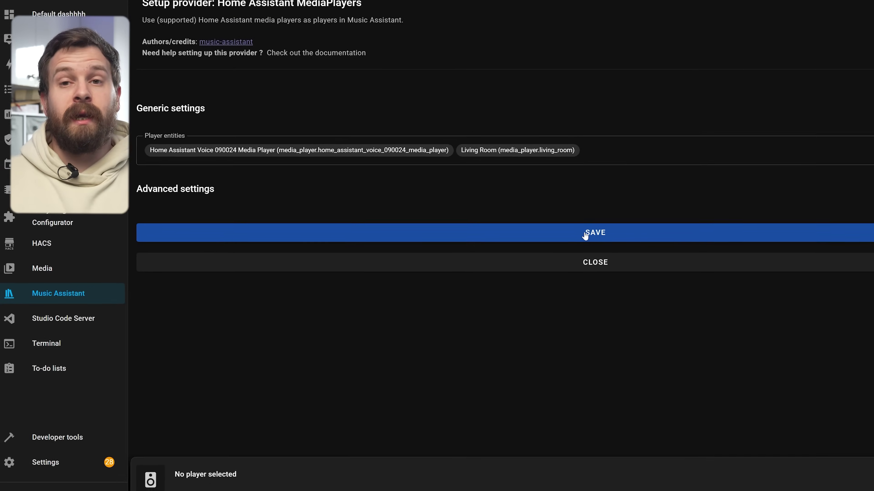
left_click(655, 225)
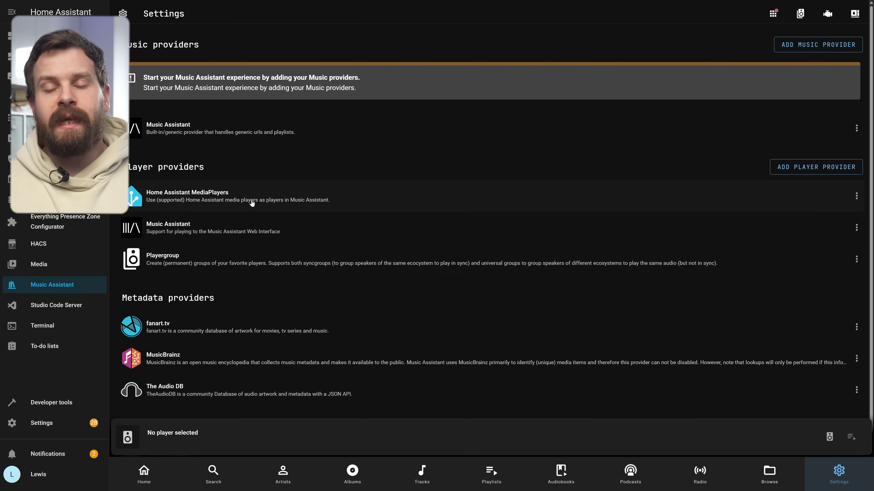
Add Bedroom to the MediaPlayers provider's player entities and save.
left_click(289, 202)
left_click(505, 230)
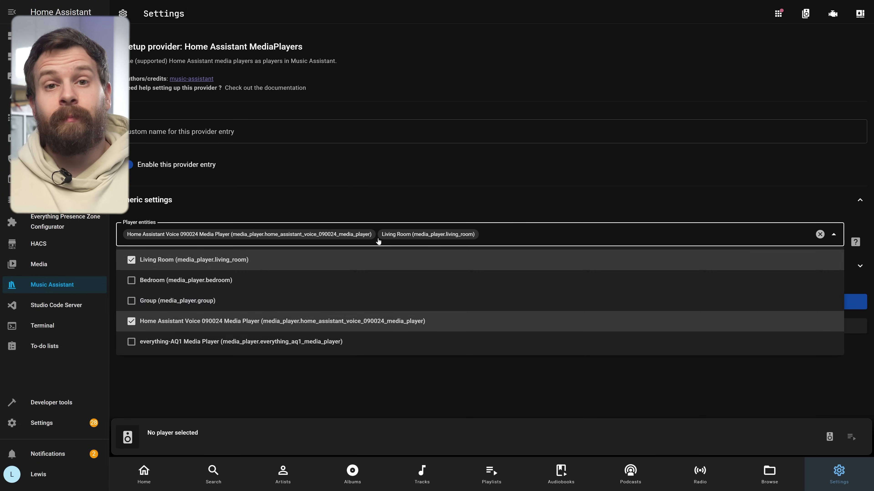
left_click(234, 281)
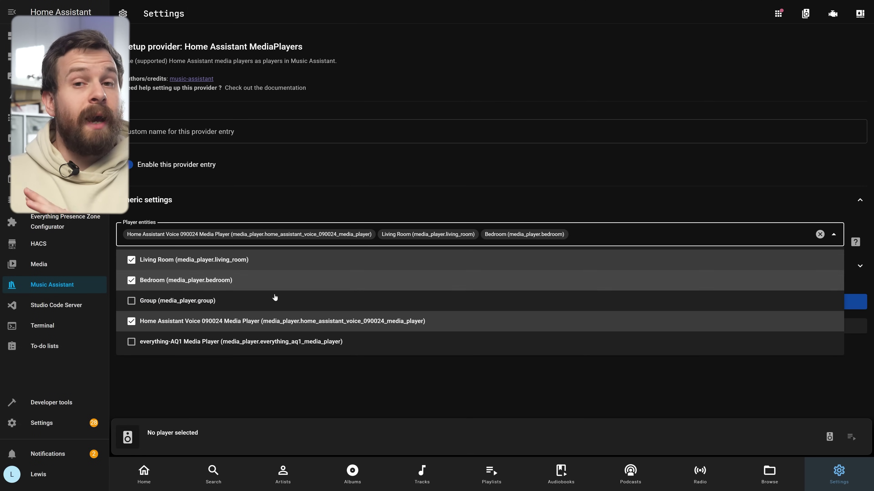
left_click(442, 377)
left_click(497, 307)
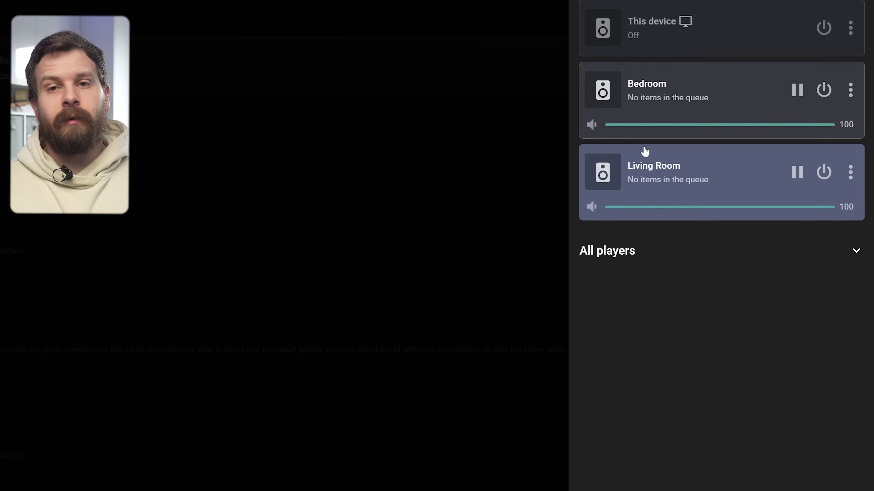
Switch the active player to Bedroom, then to This device, and close the players panel.
left_click(628, 259)
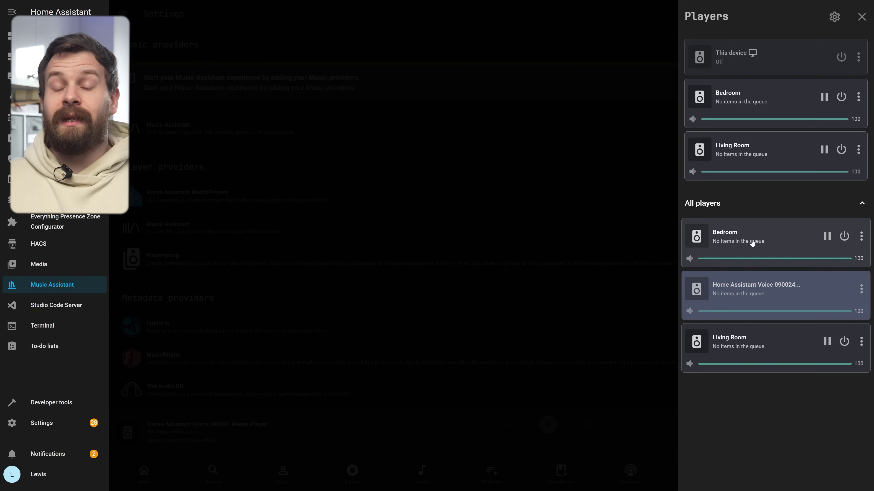
left_click(752, 242)
left_click(740, 58)
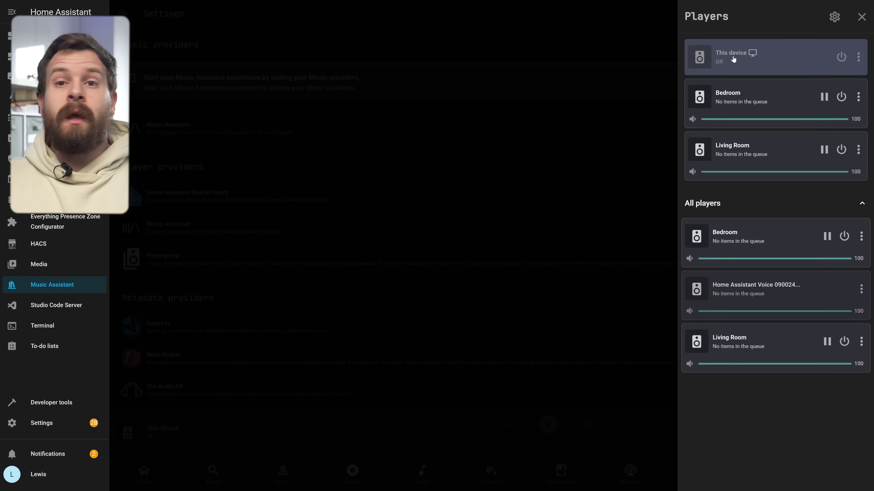
left_click(622, 138)
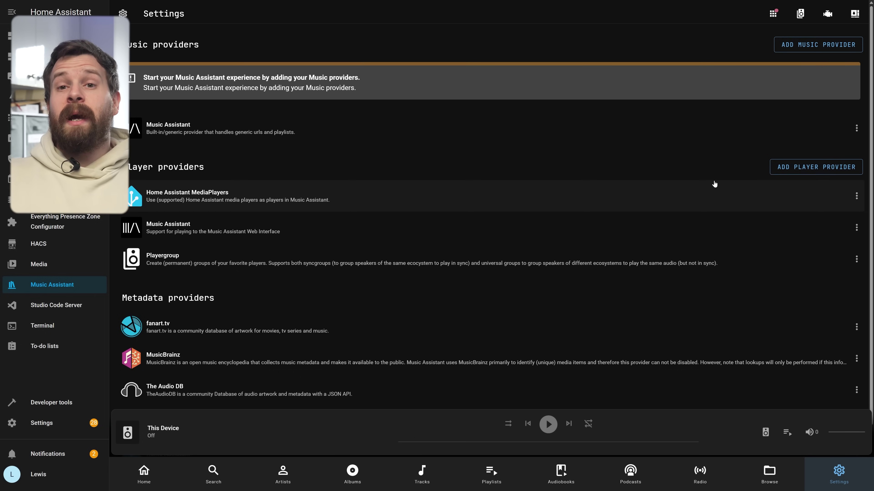
Add Spotify as a music provider and begin authenticating the Spotify account.
left_click(830, 42)
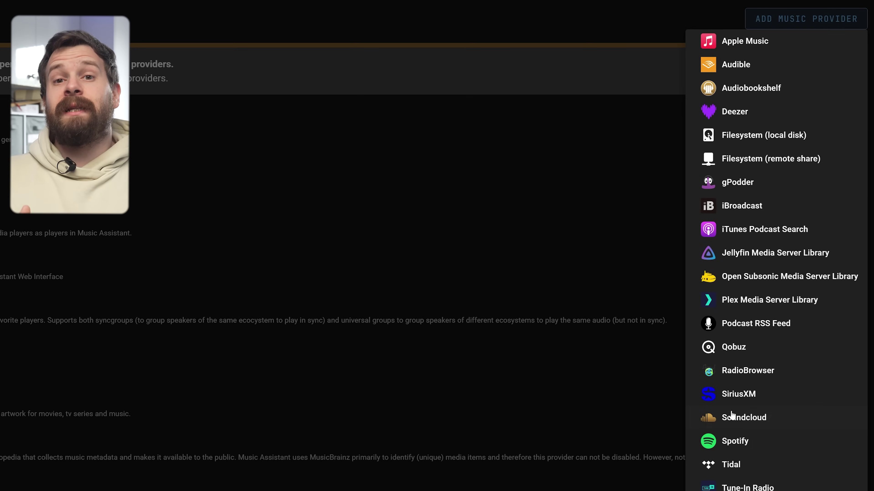
left_click(743, 442)
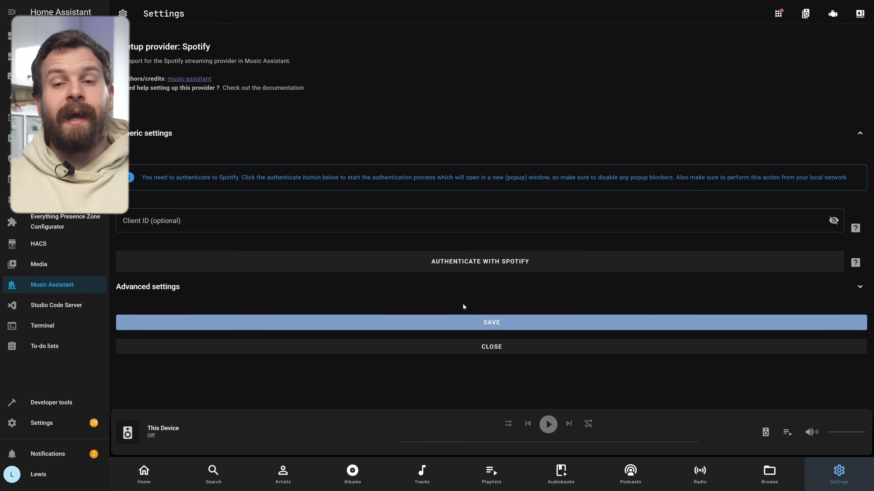
left_click(497, 263)
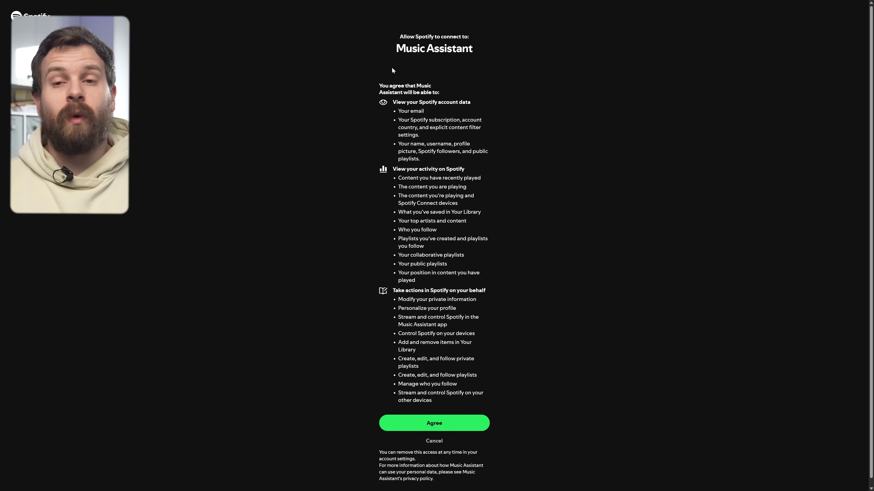
Agree to give Music Assistant access to the Spotify account.
left_click(452, 428)
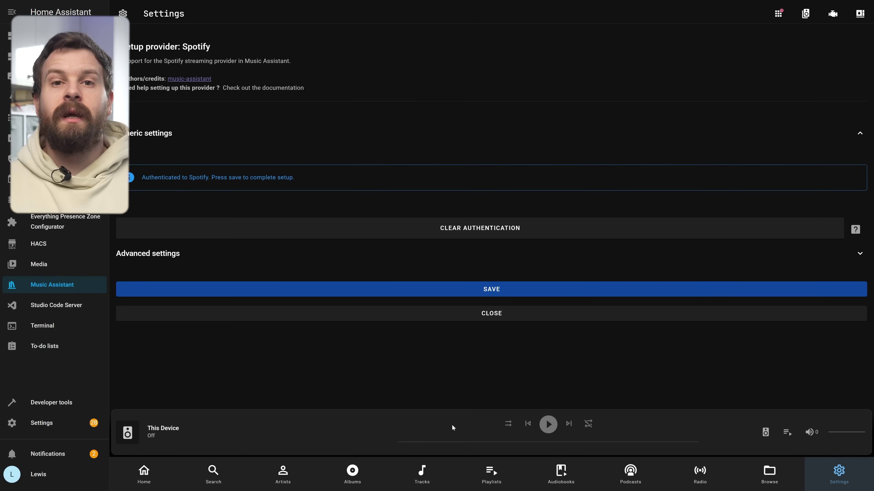
Save the Spotify provider so the library's artists and albums appear on the home page.
left_click(495, 290)
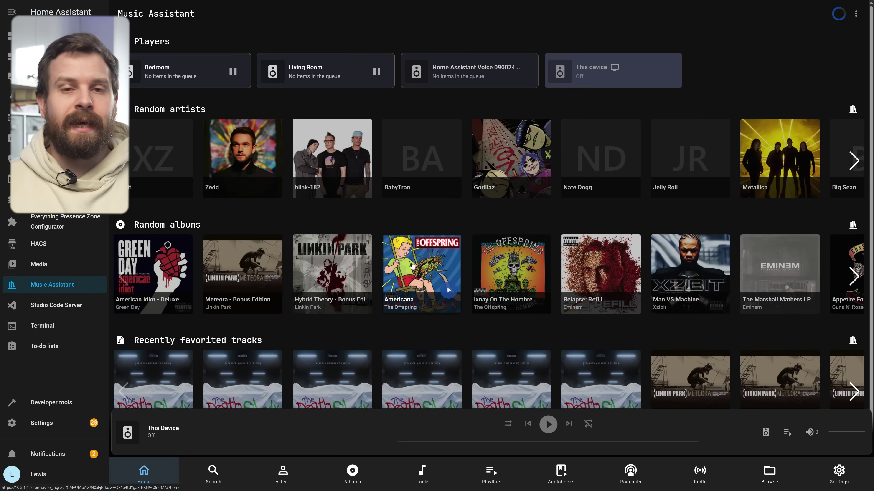
scroll(435, 154, "down", 1)
scroll(453, 282, "up", 1)
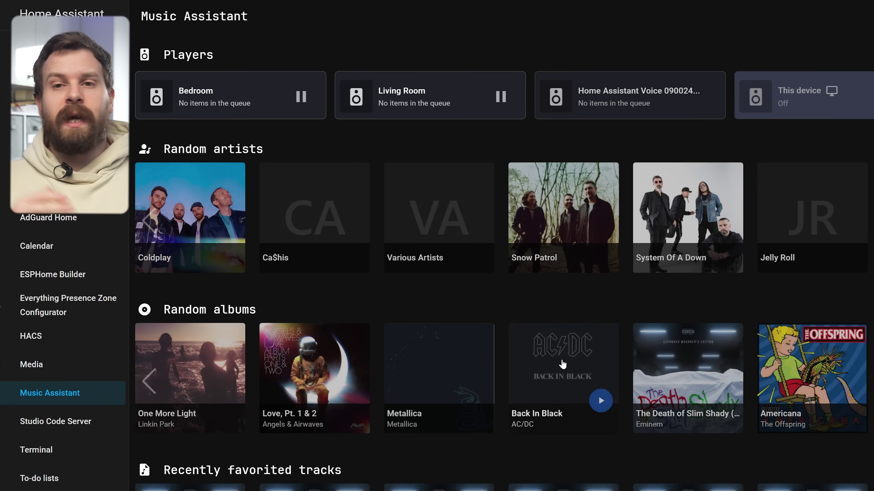
scroll(544, 355, "down", 5)
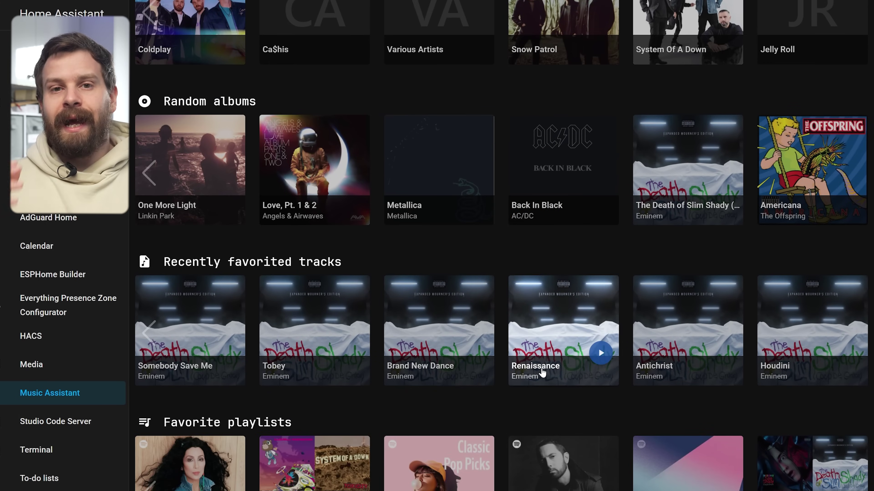
scroll(541, 372, "up", 5)
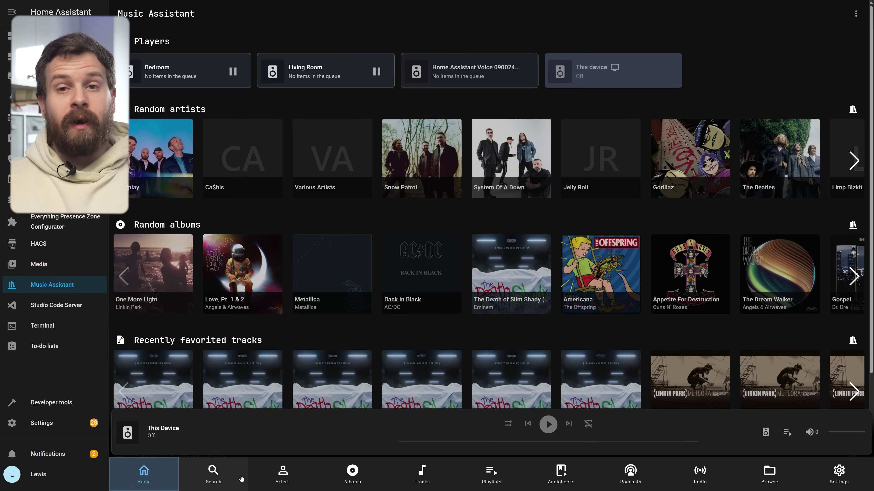
left_click(283, 480)
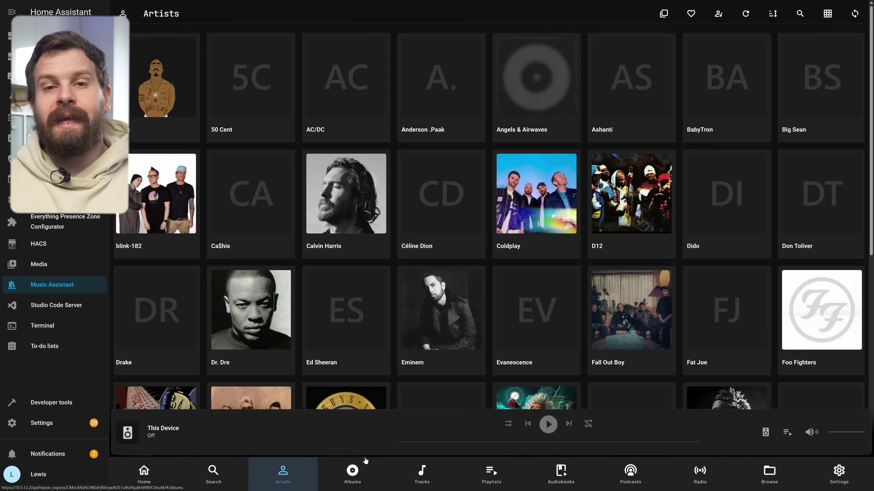
scroll(487, 342, "down", 6)
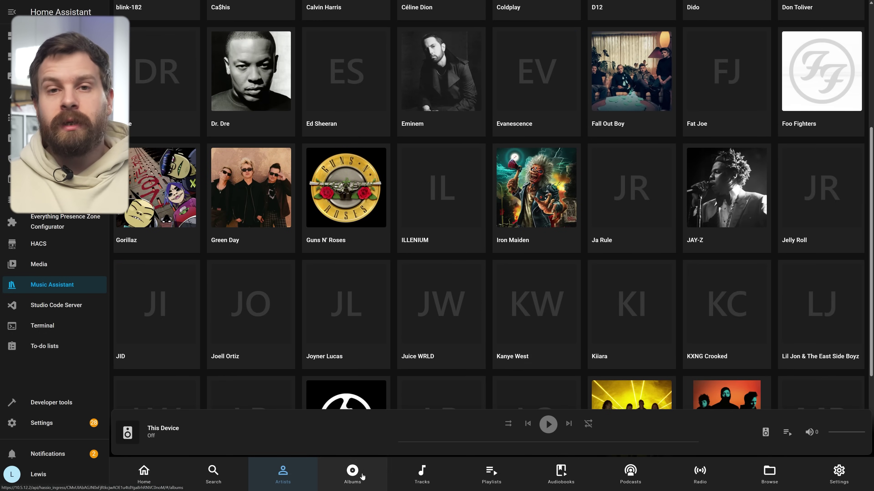
left_click(352, 469)
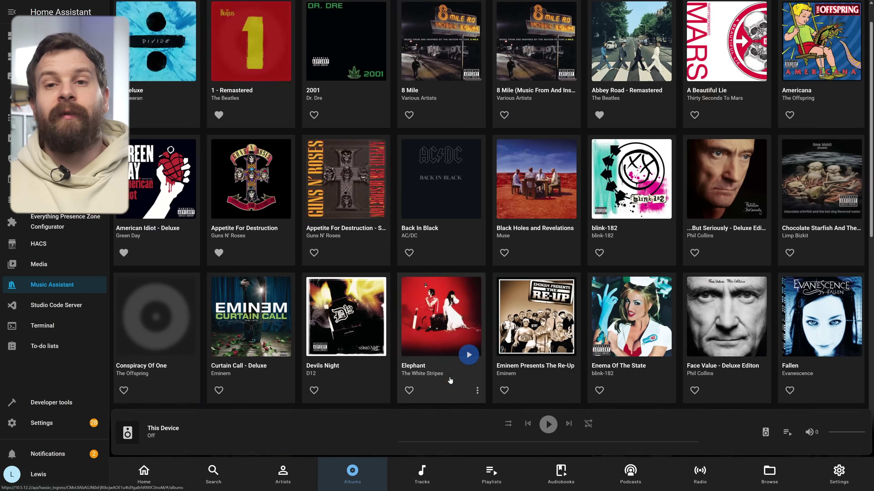
scroll(444, 358, "down", 5)
left_click(427, 471)
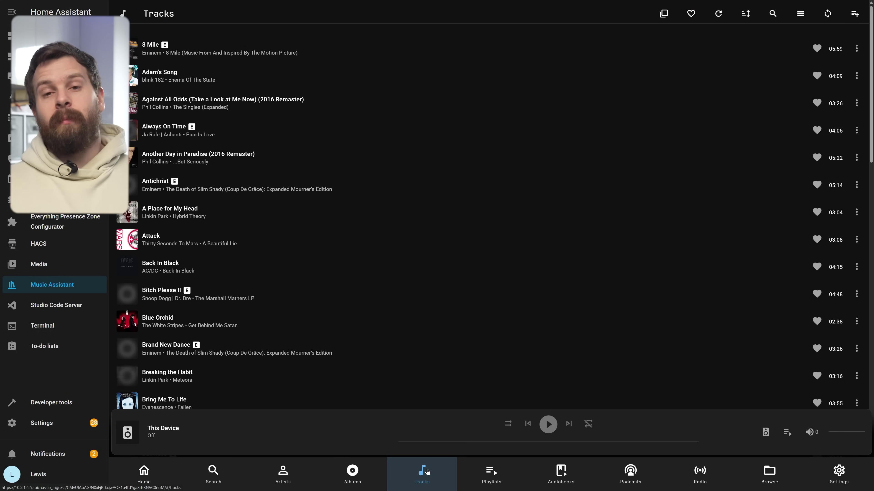
left_click(495, 474)
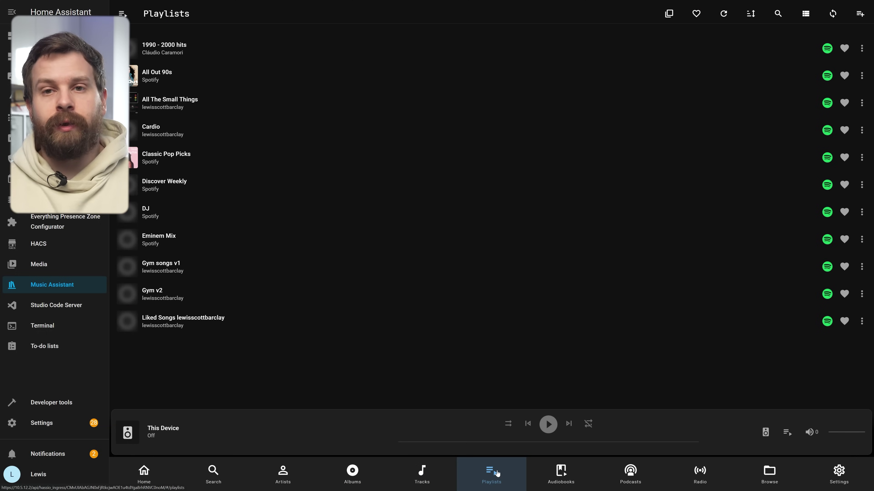
left_click(560, 471)
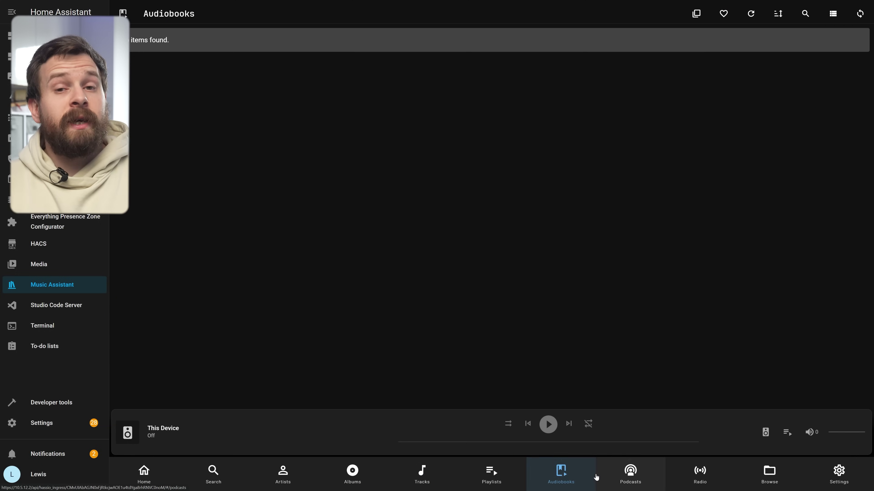
left_click(628, 476)
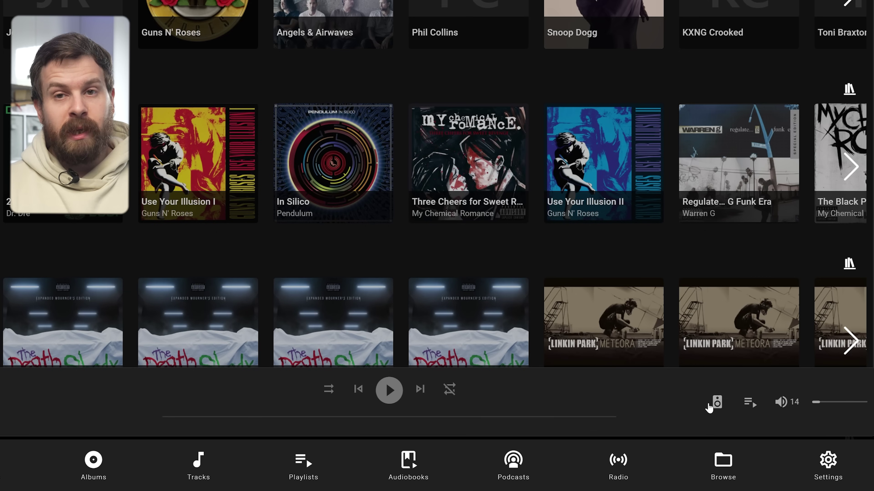
Make Home Assistant Voice 090024 Media Player the active player, check its empty queue, and return Home.
left_click(718, 403)
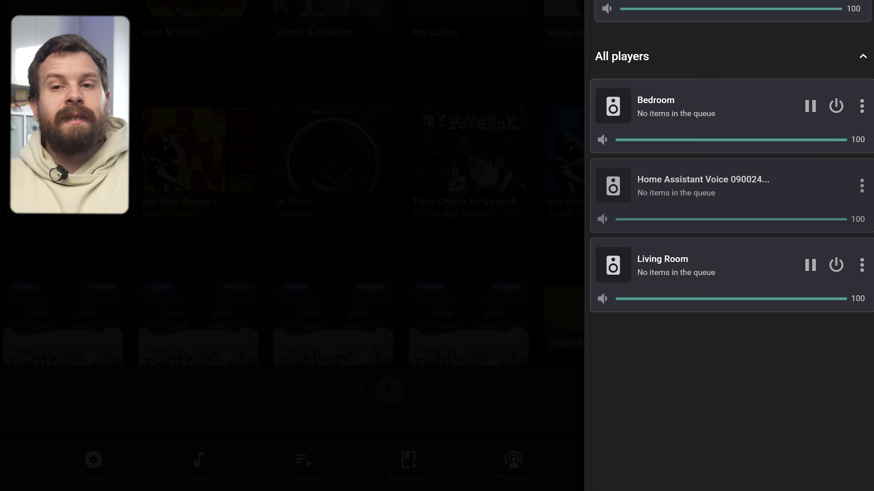
scroll(785, 183, "down", 2)
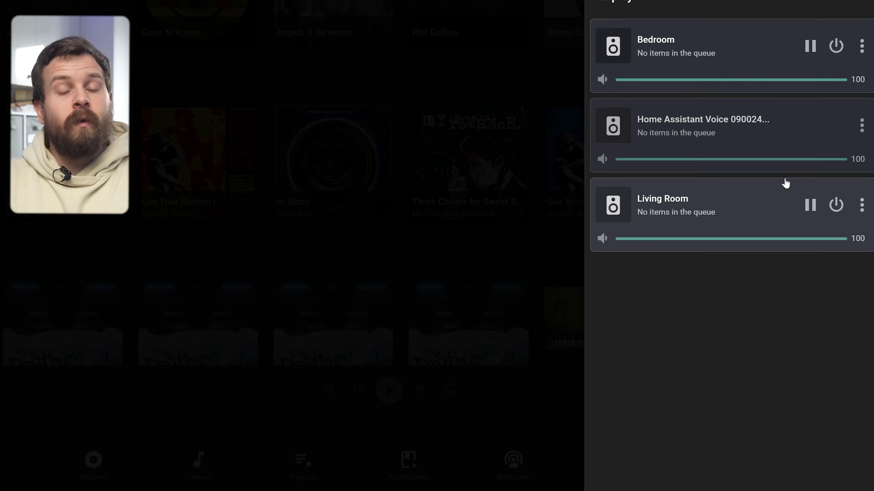
left_click(545, 269)
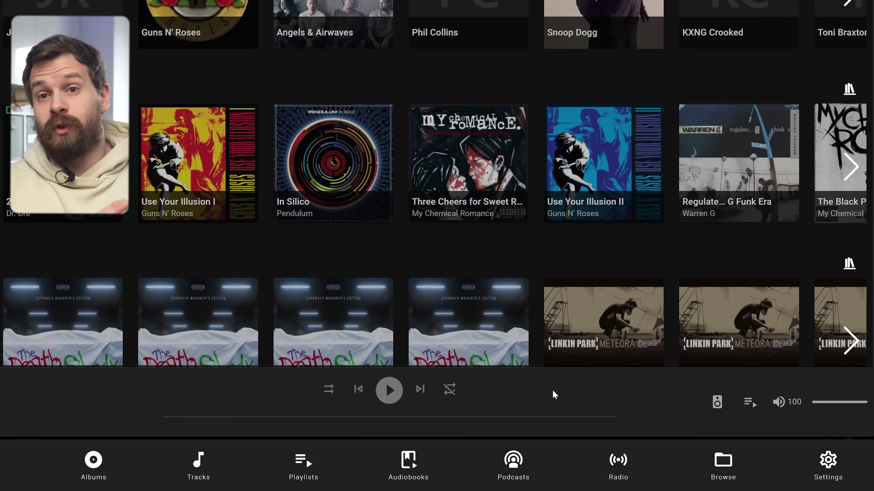
left_click(748, 402)
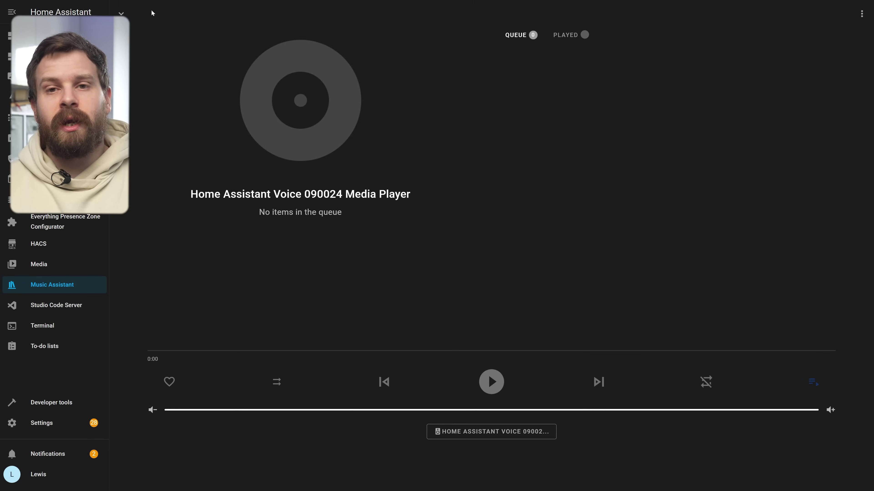
left_click(814, 382)
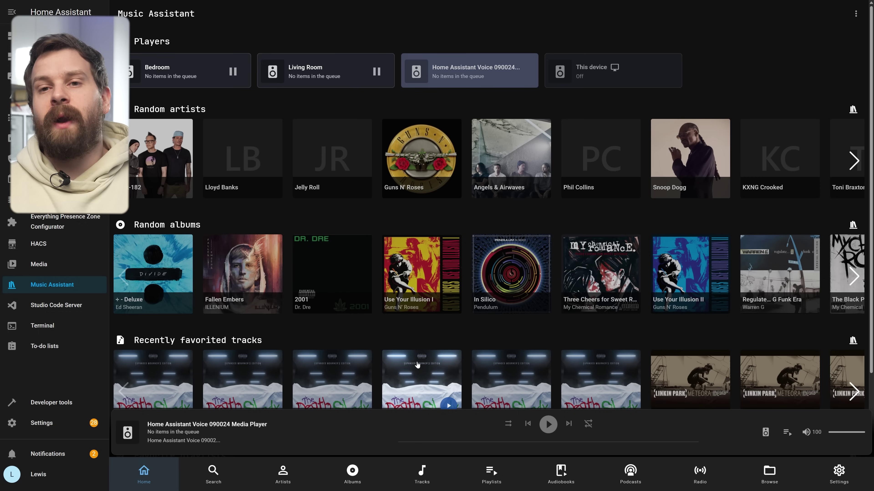
Play Guns N' Roses now on the Voice speaker, replacing the current queue.
left_click(449, 176)
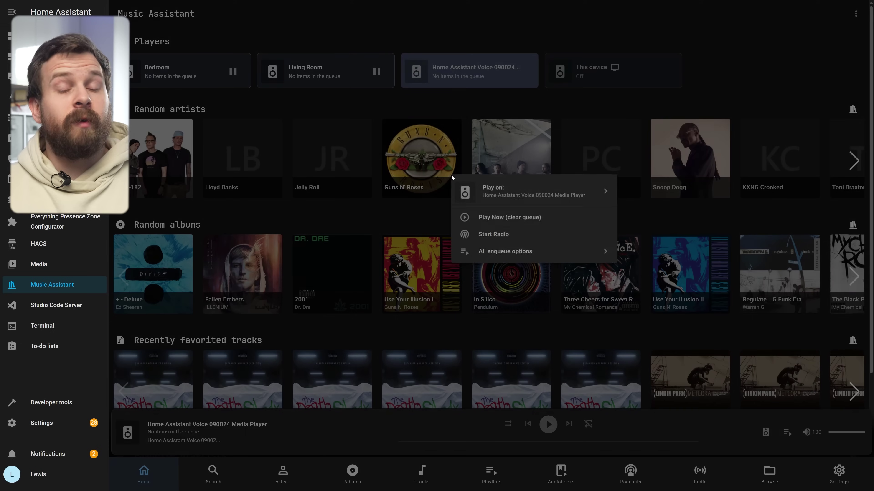
left_click(523, 223)
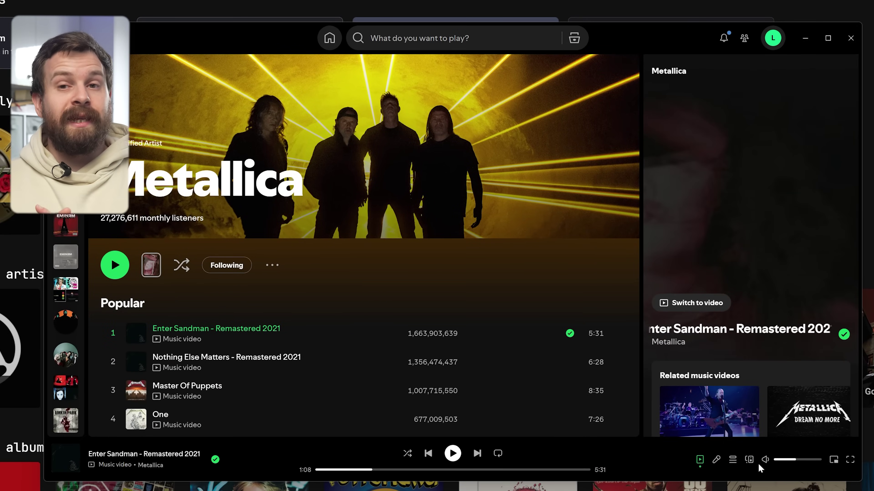
Check Spotify's devices (only Living Room TV) and move Spotify aside to reveal Music Assistant.
left_click(750, 461)
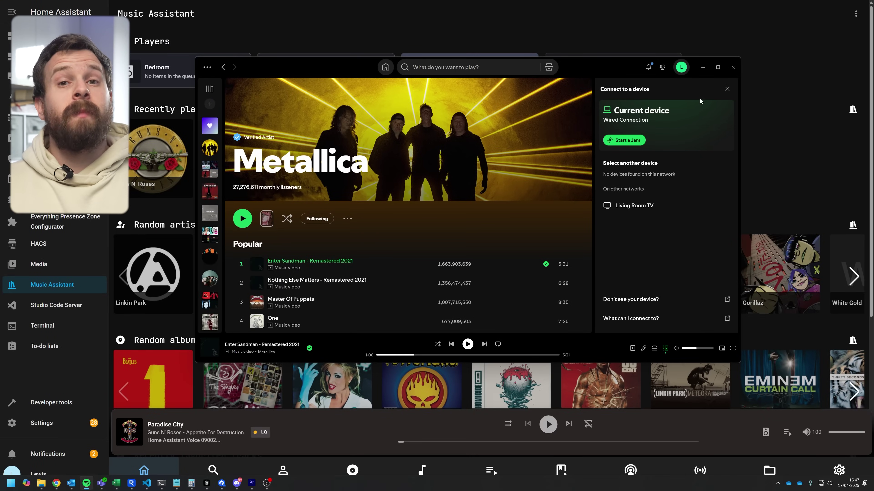
left_click(709, 421)
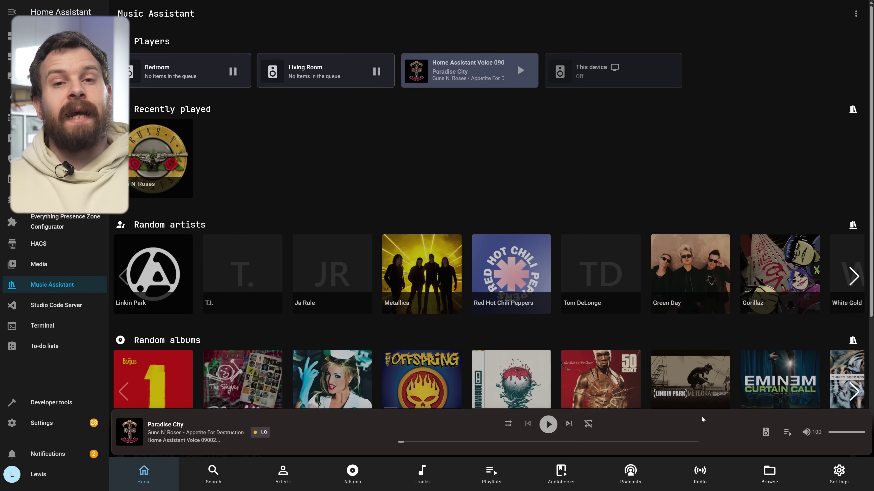
Add a Spotify Connect plugin provider linked to Home Assistant Voice 090024 Media Player and save it.
left_click(838, 474)
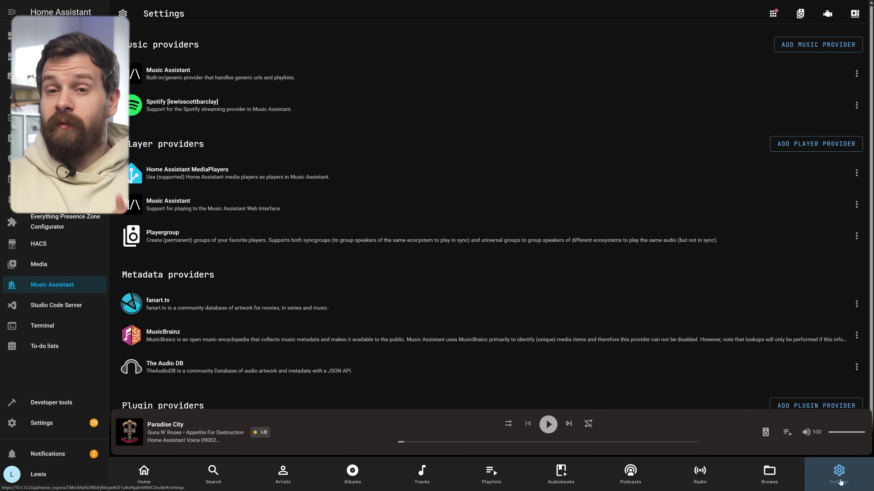
scroll(688, 333, "down", 2)
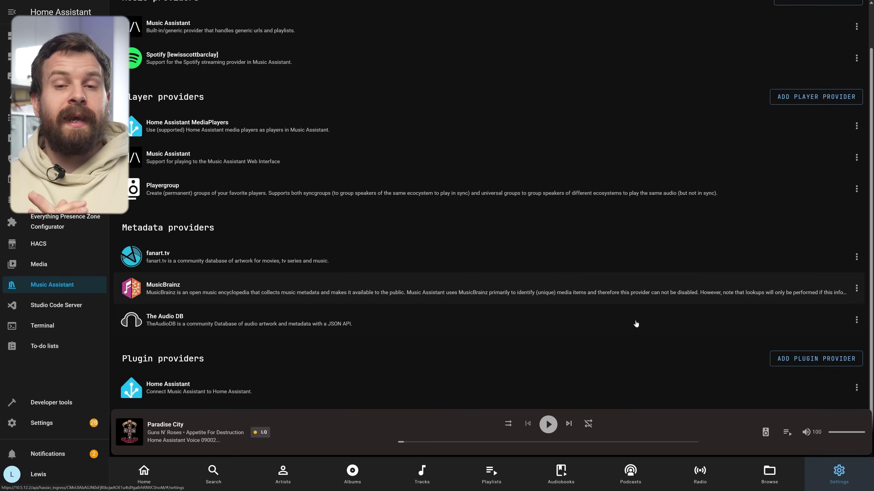
left_click(804, 362)
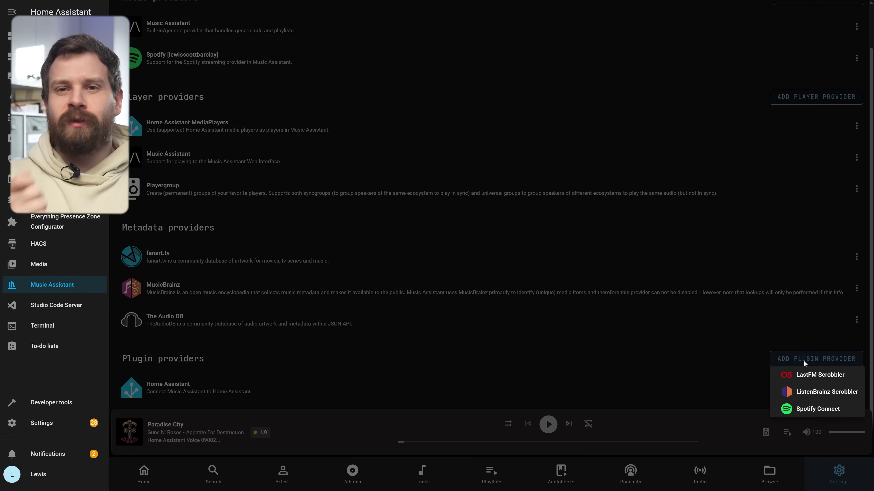
left_click(819, 409)
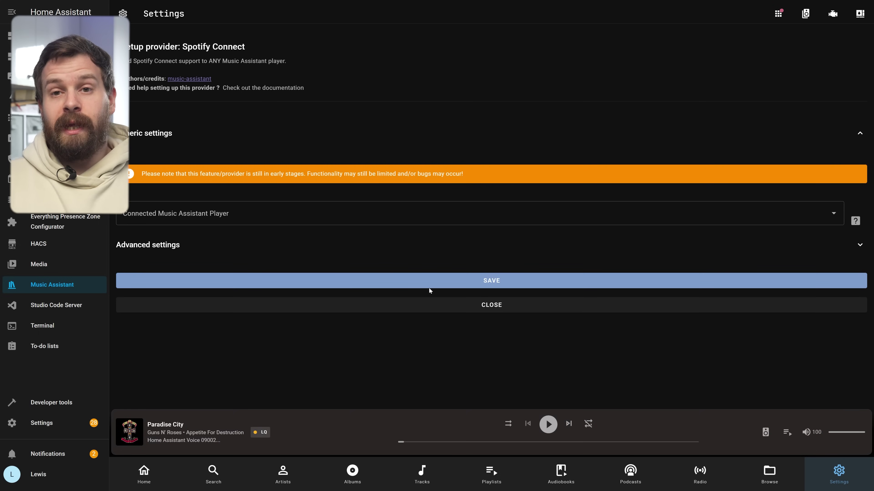
left_click(249, 219)
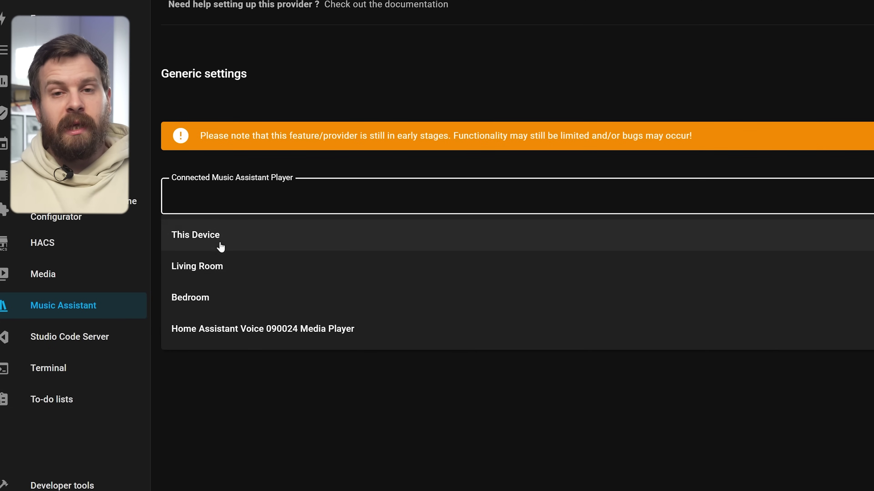
left_click(297, 341)
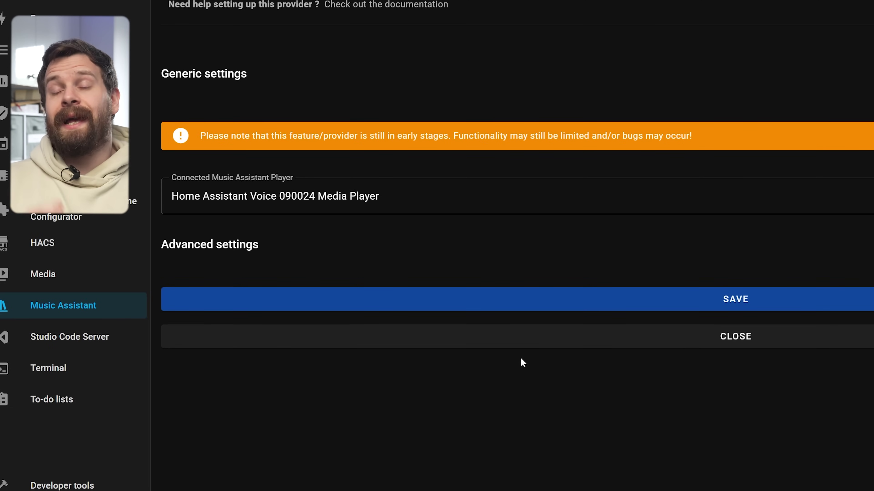
left_click(487, 209)
left_click(326, 298)
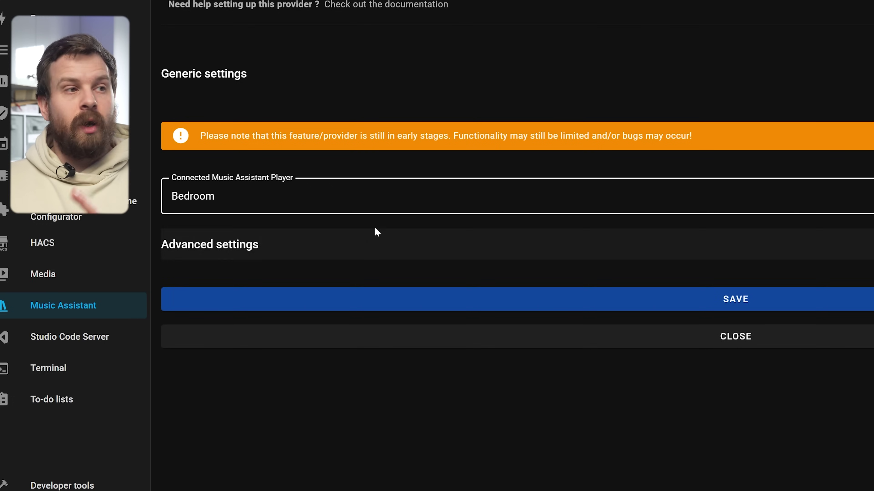
left_click(381, 206)
left_click(347, 336)
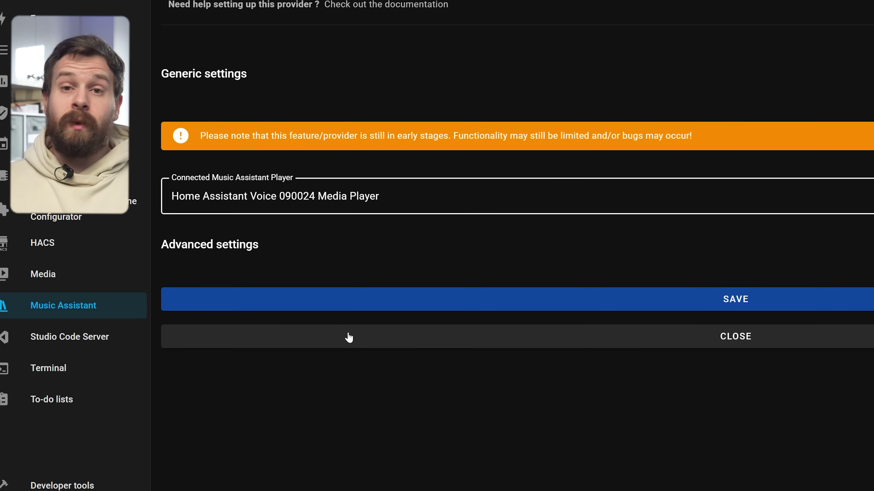
left_click(739, 301)
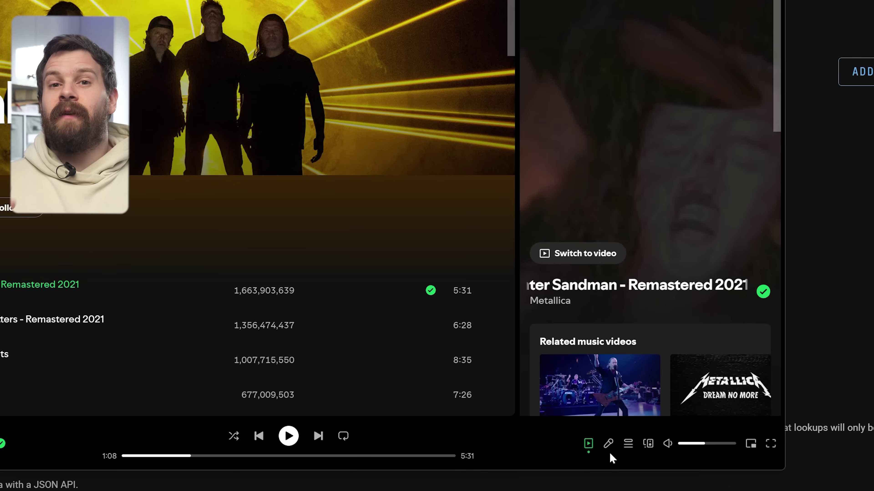
Switch Spotify's playback device to the Spotify Connect device.
left_click(649, 446)
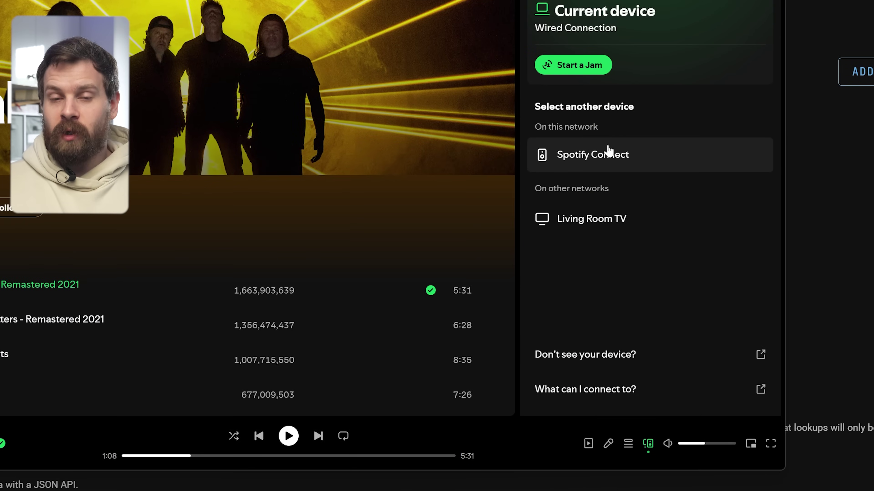
left_click(680, 164)
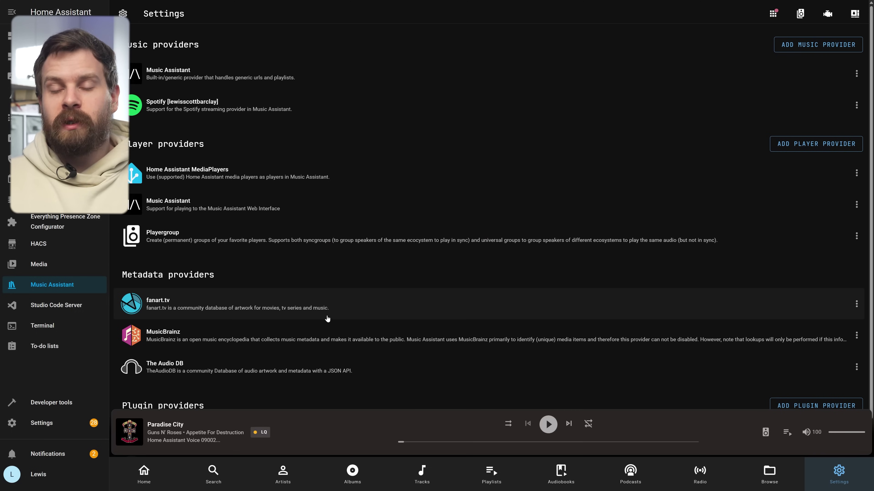
Give the Spotify Connect provider the custom name 'Living Room Voice PE' and save it.
scroll(327, 319, "down", 3)
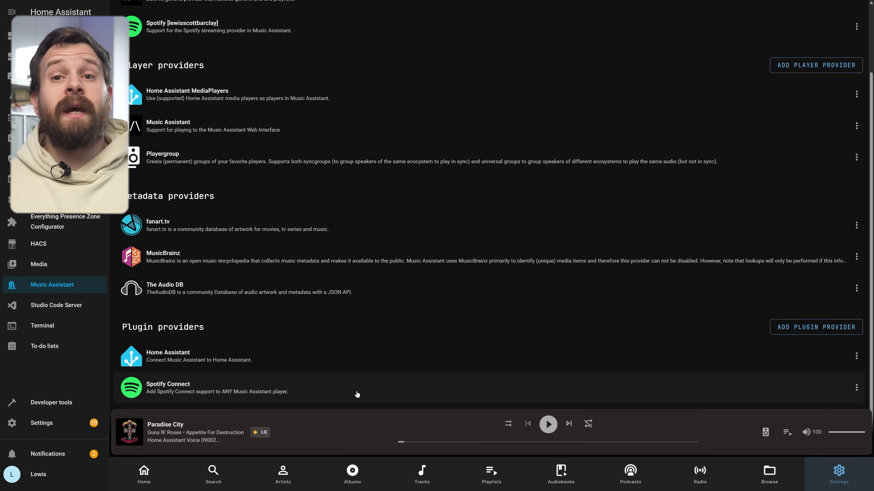
left_click(357, 394)
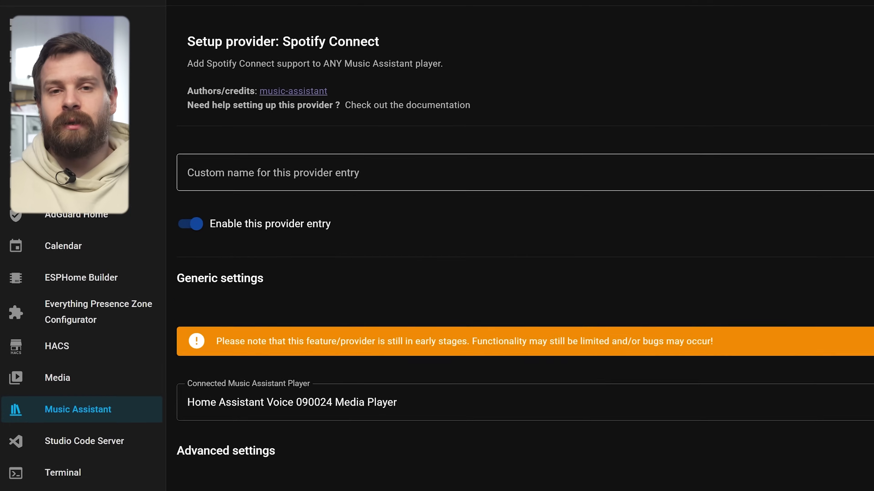
left_click(189, 172)
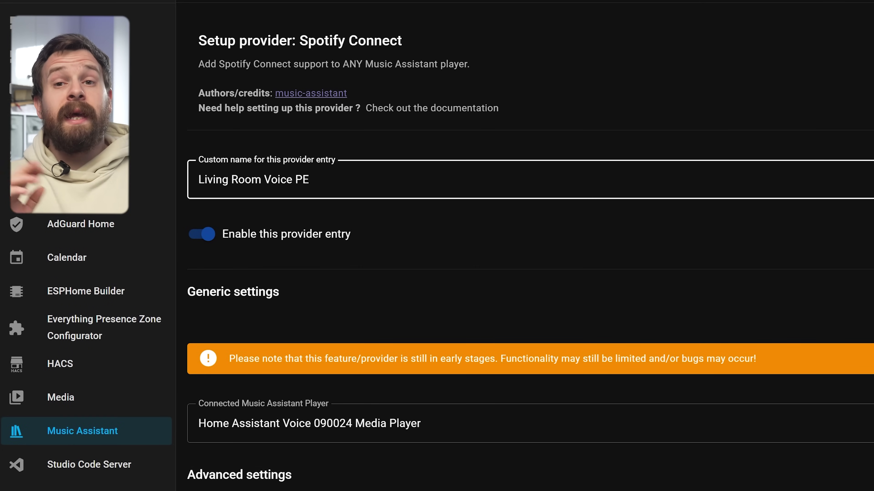
left_click(808, 372)
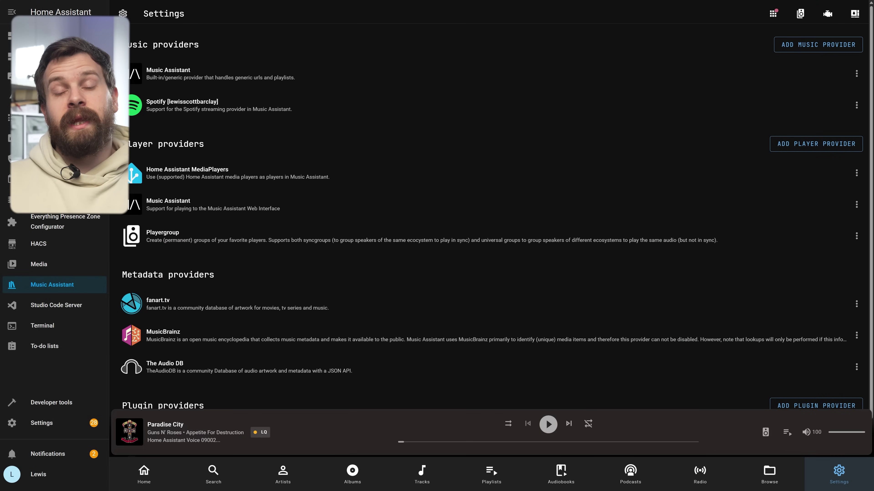
key("alt+Tab")
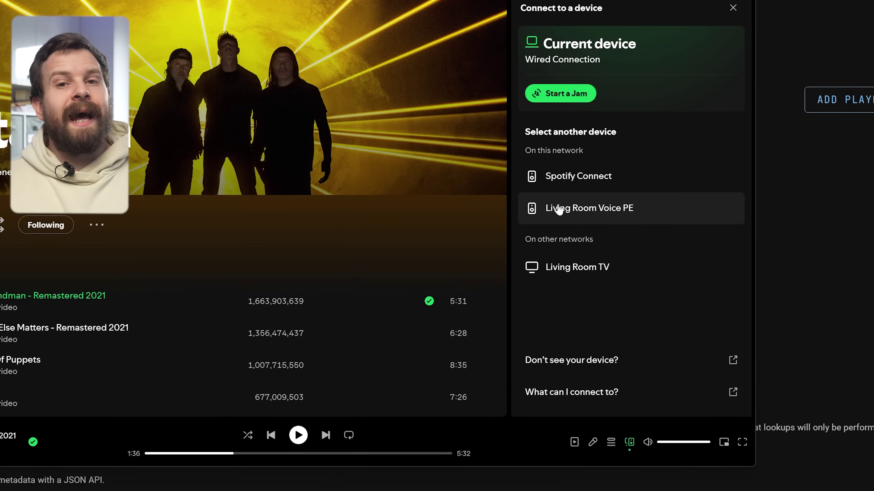
Route Spotify to Living Room Voice PE, test Enter Sandman playback, and leave it paused.
left_click(602, 211)
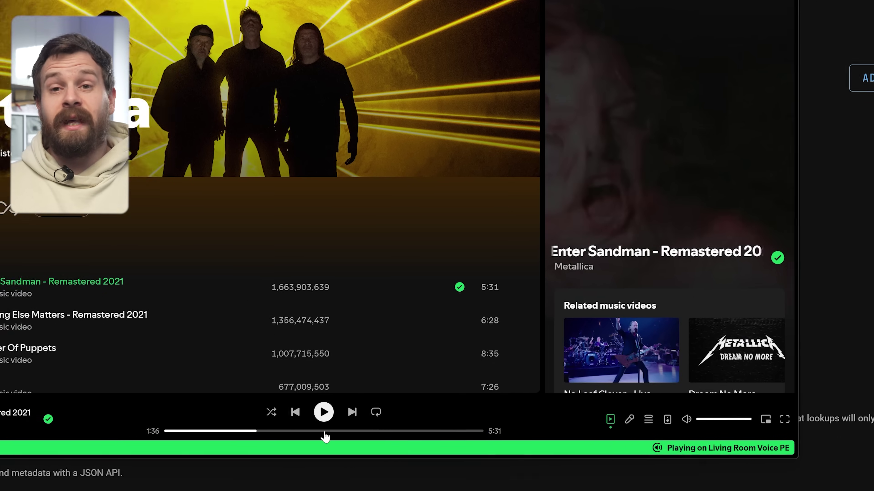
left_click(282, 430)
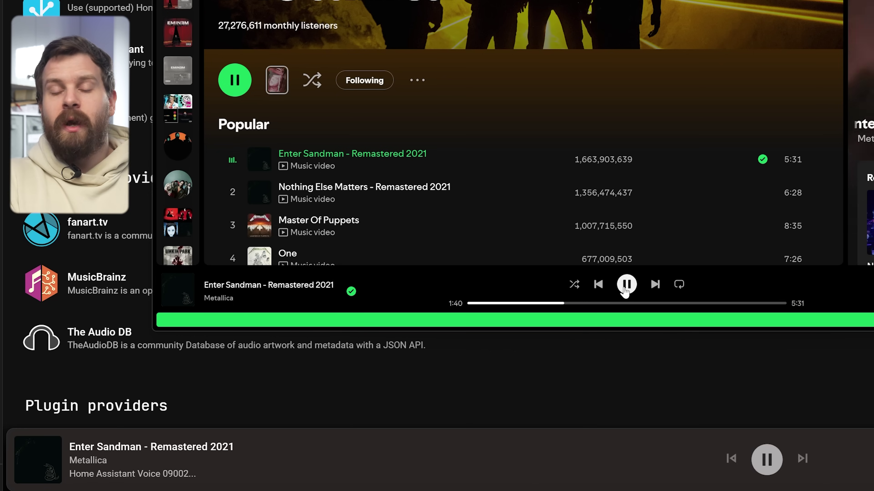
left_click(762, 467)
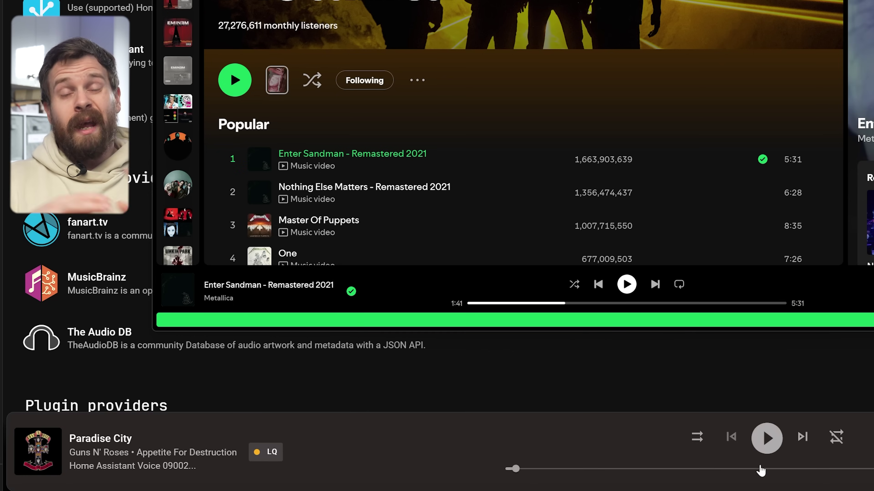
left_click(625, 286)
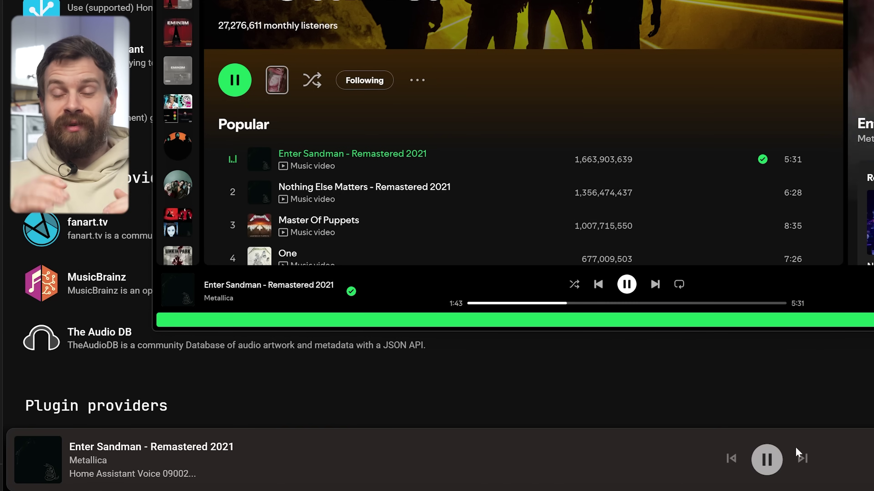
left_click(626, 289)
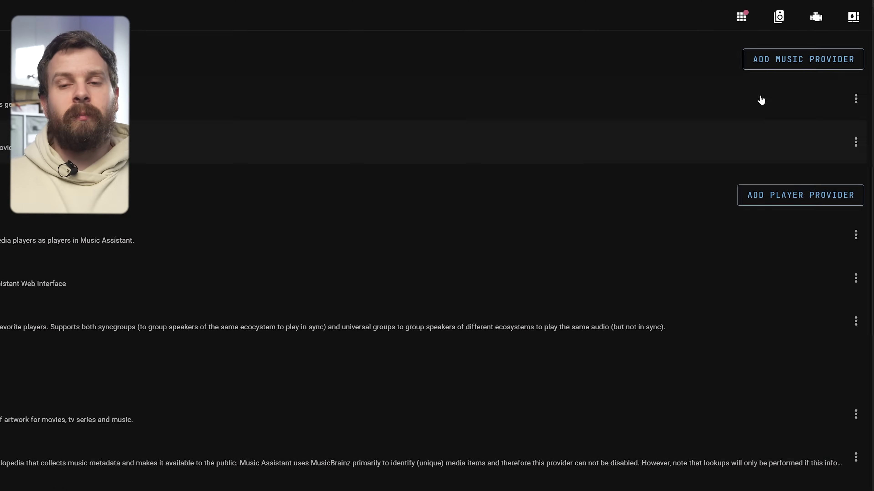
Go to the Music Assistant players list and begin adding a new group player.
left_click(776, 19)
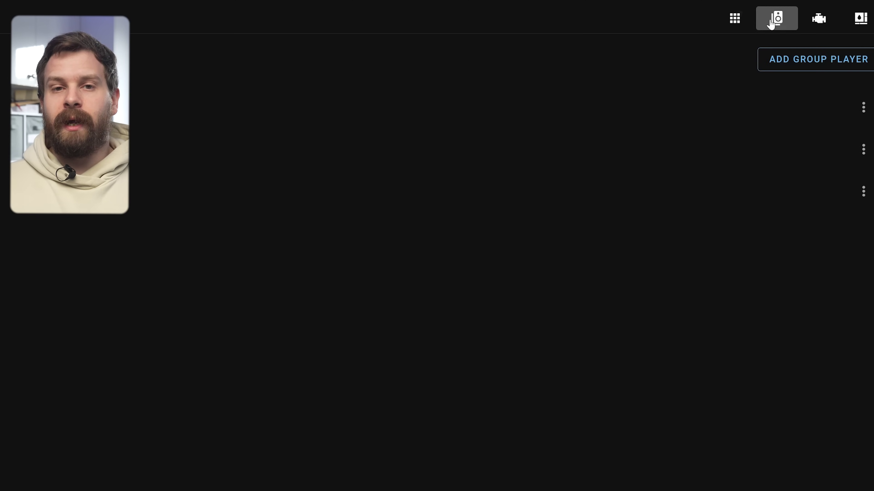
left_click(845, 67)
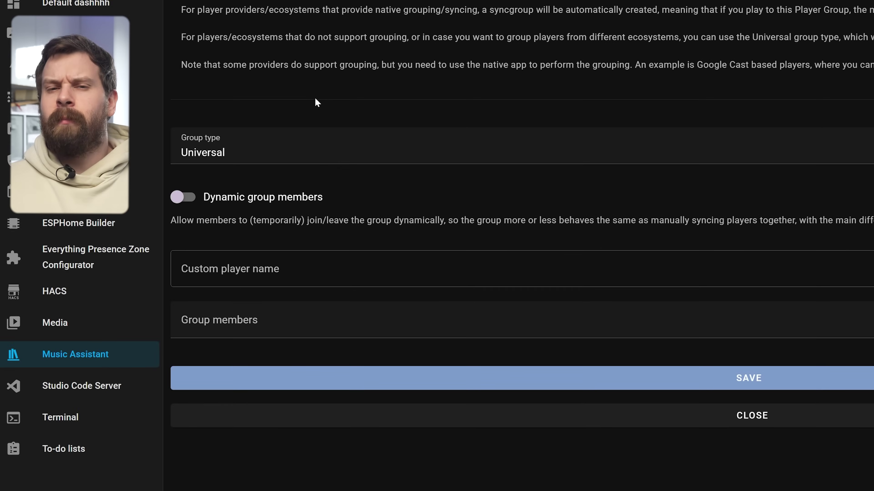
Create dynamic group 'Office Group' with Home Assistant Voice 090024 Media Player and Bedroom, then save.
left_click(182, 203)
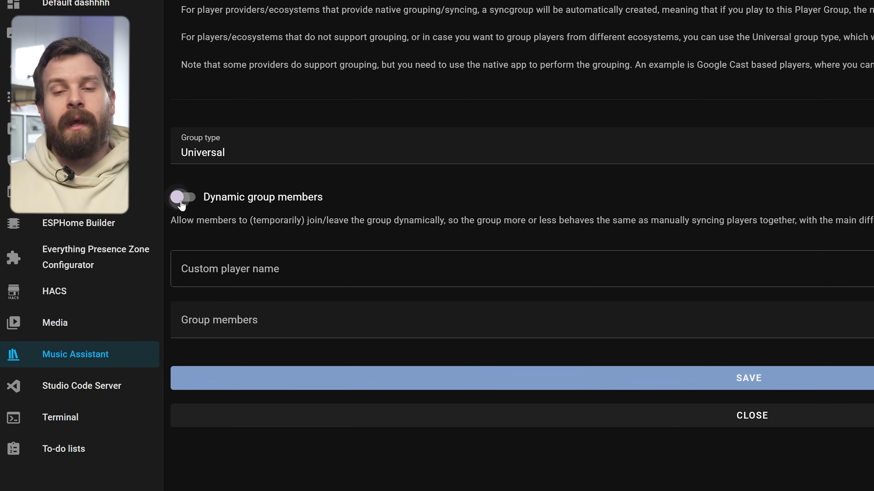
left_click(187, 269)
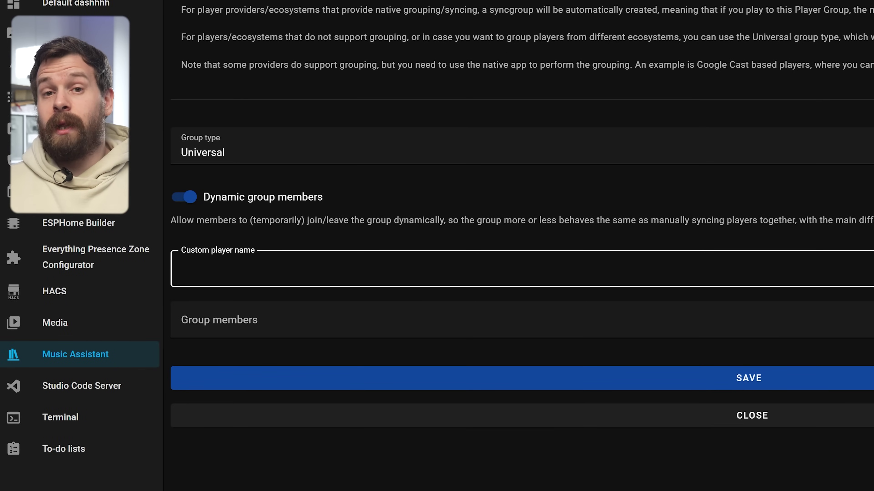
type("Office ")
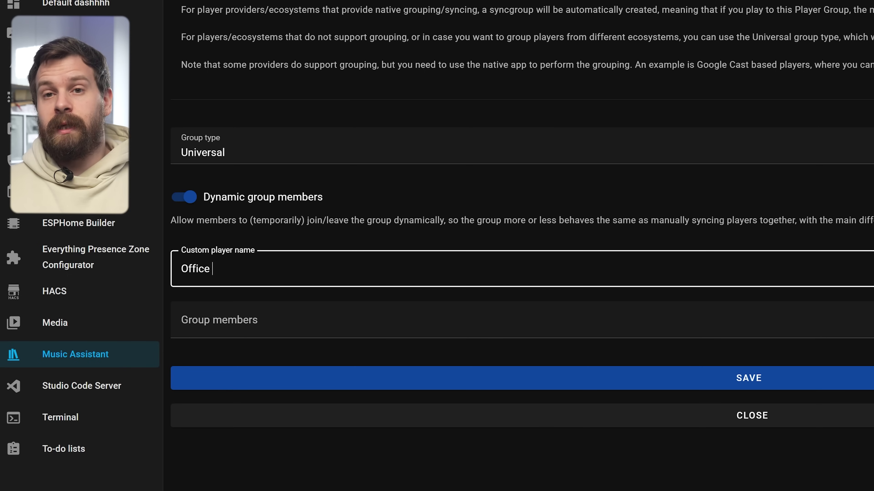
type("Group")
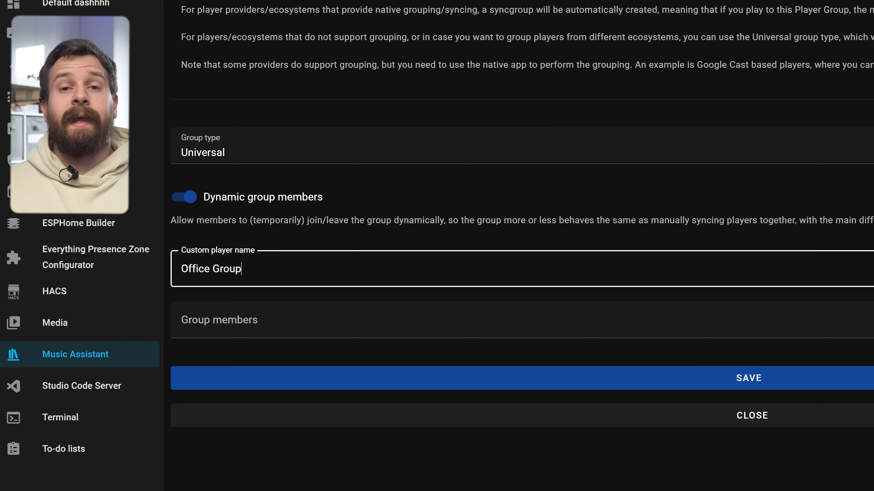
left_click(316, 323)
left_click(273, 423)
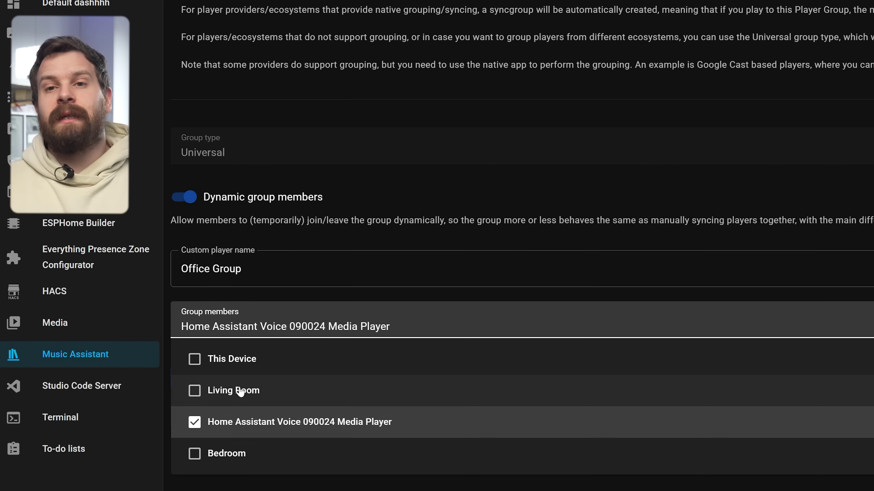
left_click(241, 456)
key("Escape")
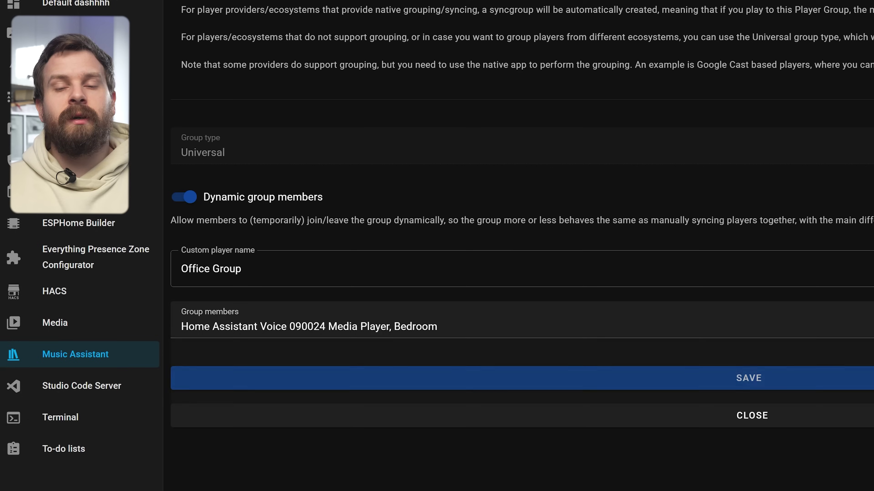
left_click(733, 385)
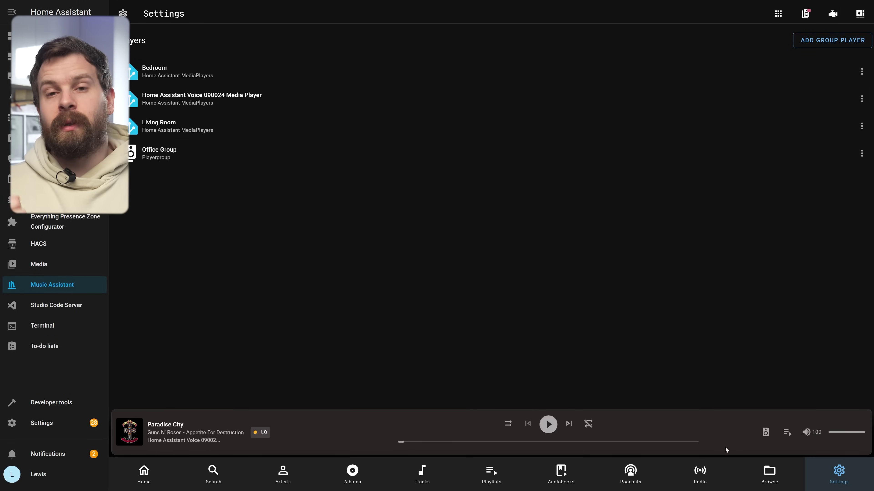
Check Office Group in the player groups, then open the Home Assistant Voice 090024 player's settings.
left_click(766, 433)
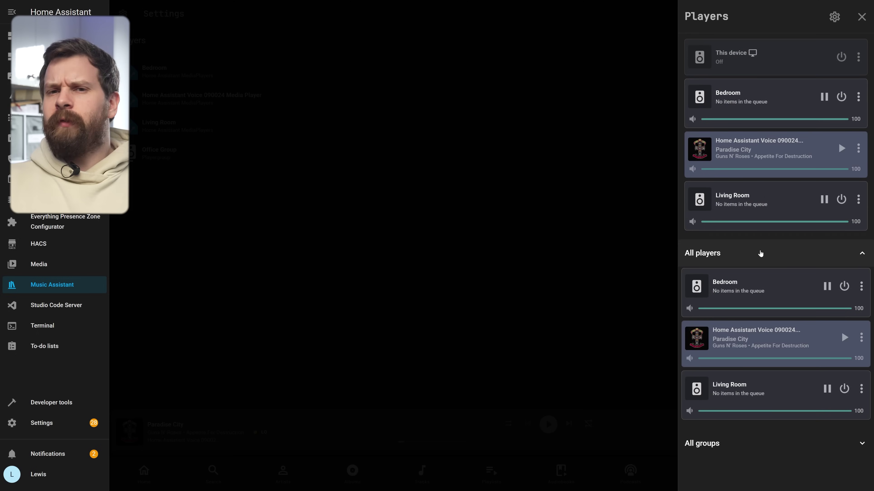
left_click(715, 444)
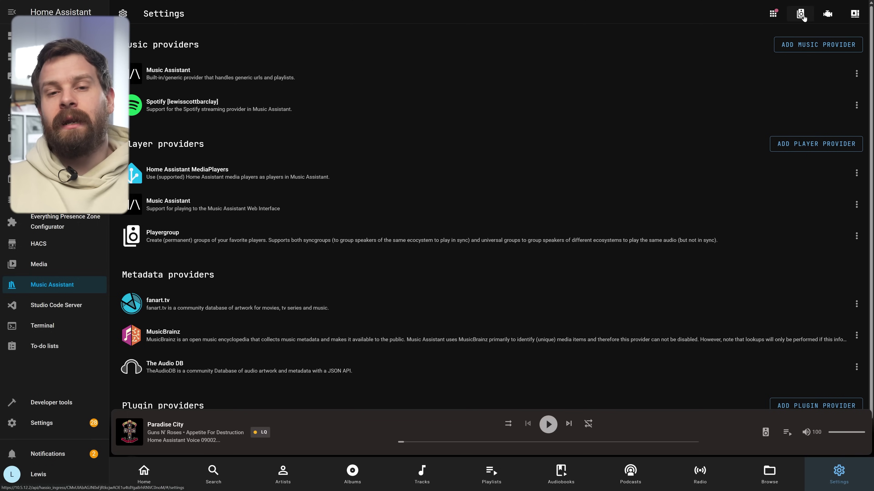
left_click(802, 15)
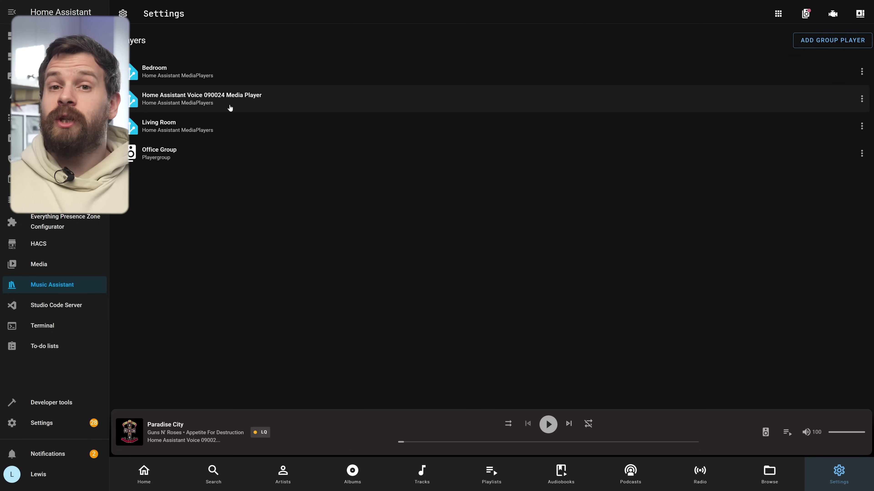
left_click(230, 108)
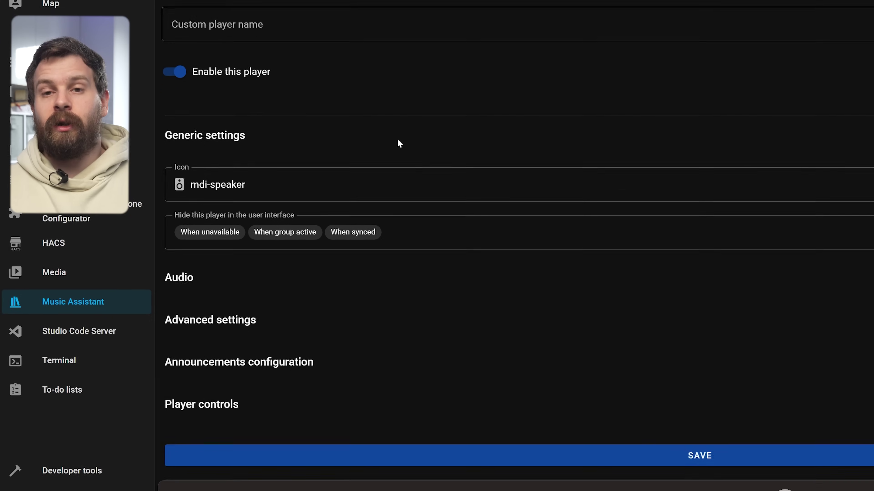
scroll(399, 143, "down", 1)
In the Audio settings, try the crossfade and volume normalization toggles, leaving crossfade off.
left_click(261, 250)
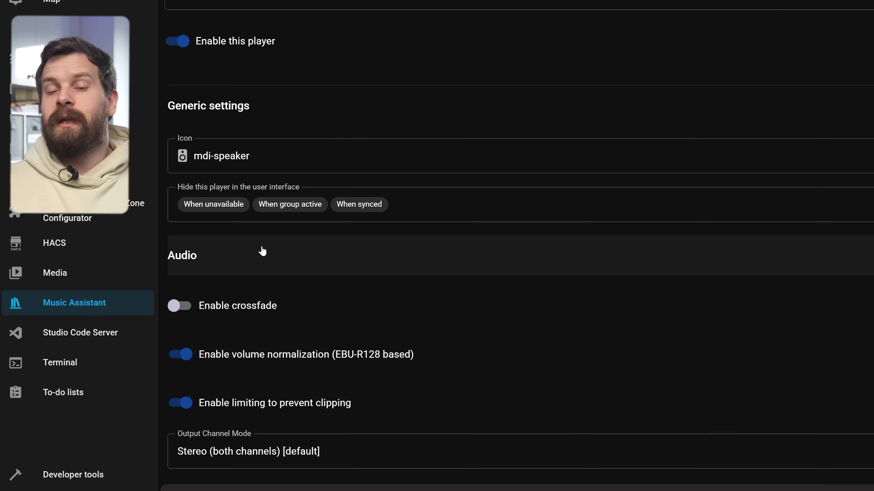
scroll(275, 227, "down", 4)
left_click(180, 157)
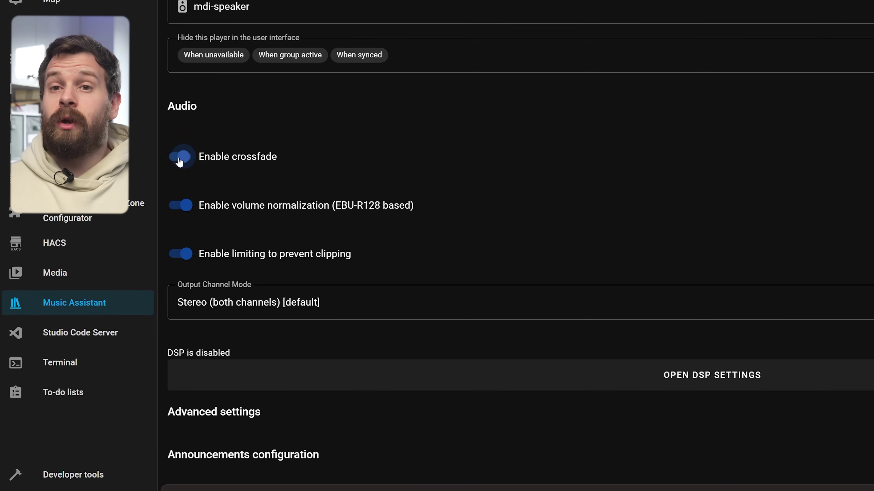
left_click(188, 207)
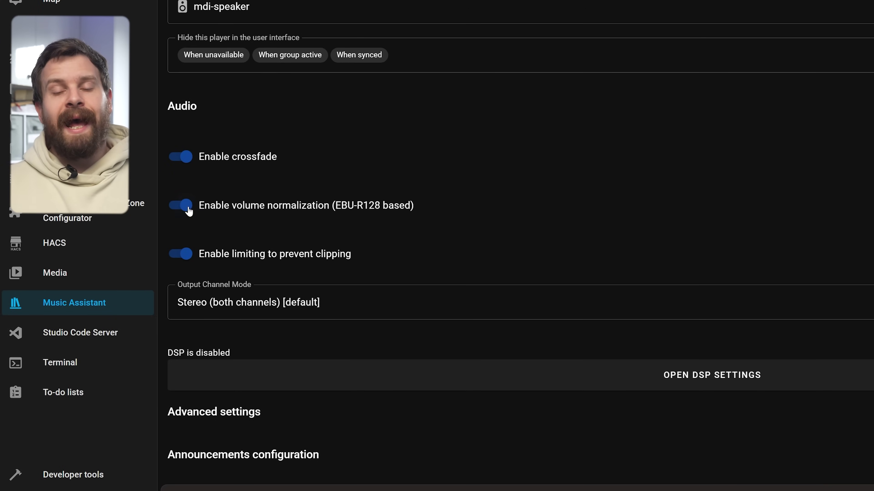
left_click(188, 160)
scroll(269, 230, "down", 3)
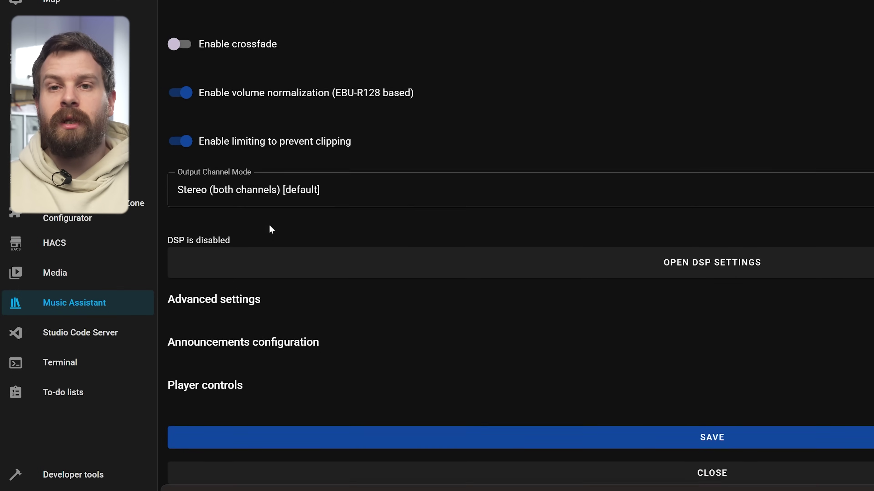
Review and collapse the Advanced audio settings, then open the player's DSP settings.
left_click(269, 294)
scroll(268, 297, "down", 3)
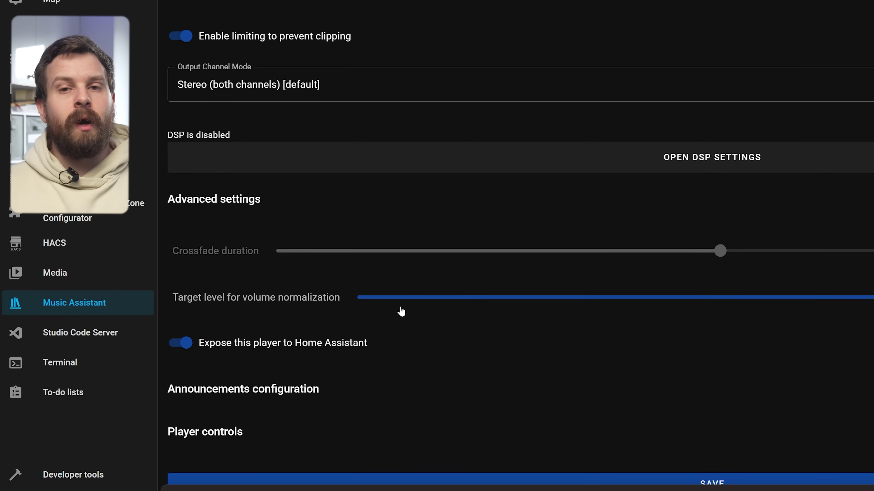
left_click(378, 215)
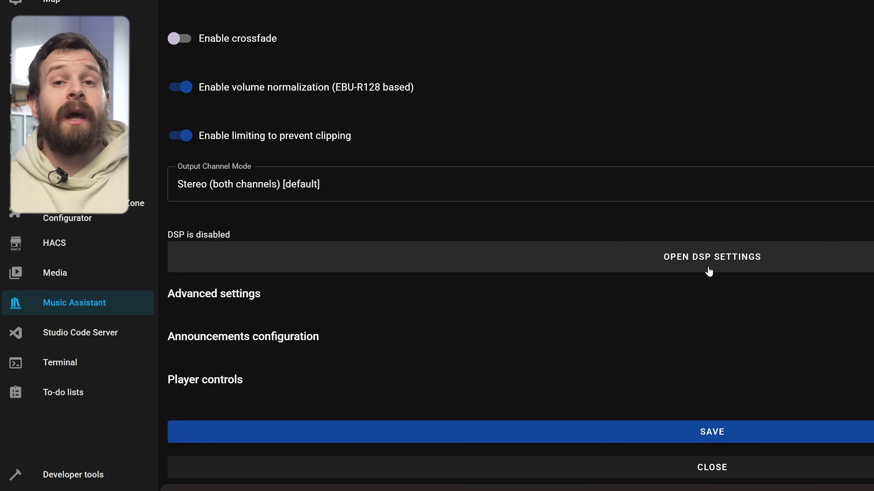
left_click(741, 265)
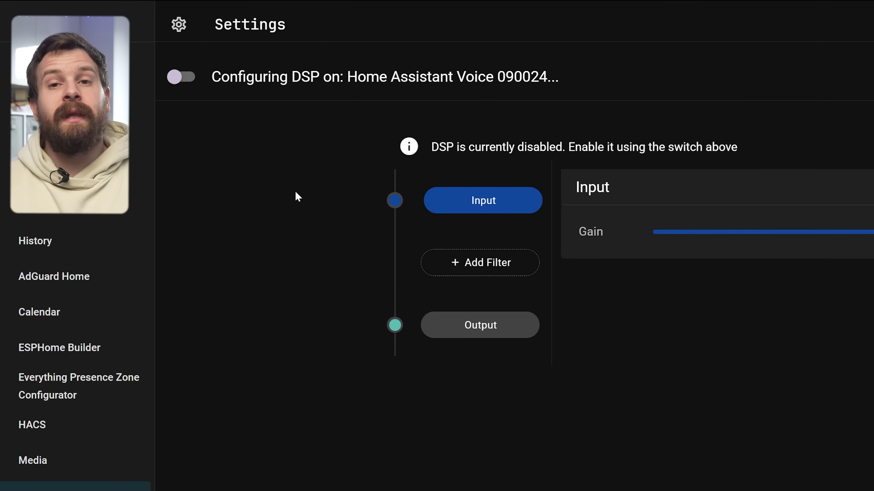
Enable DSP, adjust the input gain, and add a Parametric EQ filter to the chain.
left_click(179, 80)
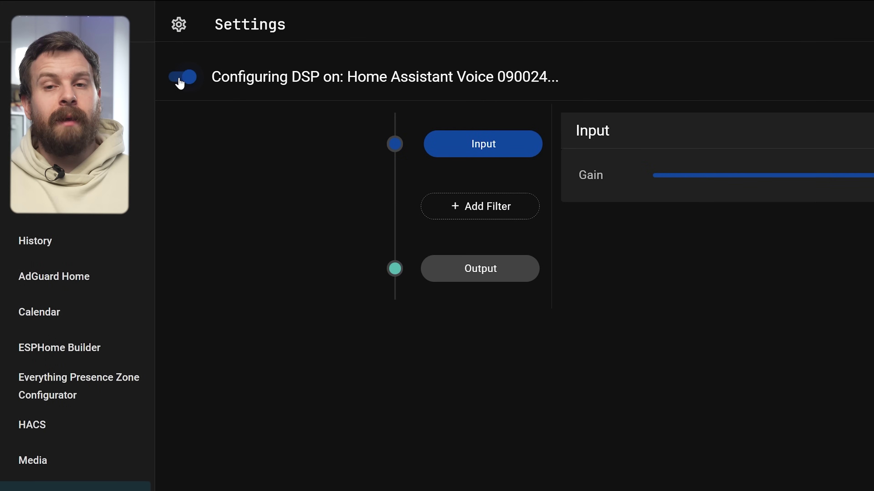
left_click_drag(601, 139, 500, 128)
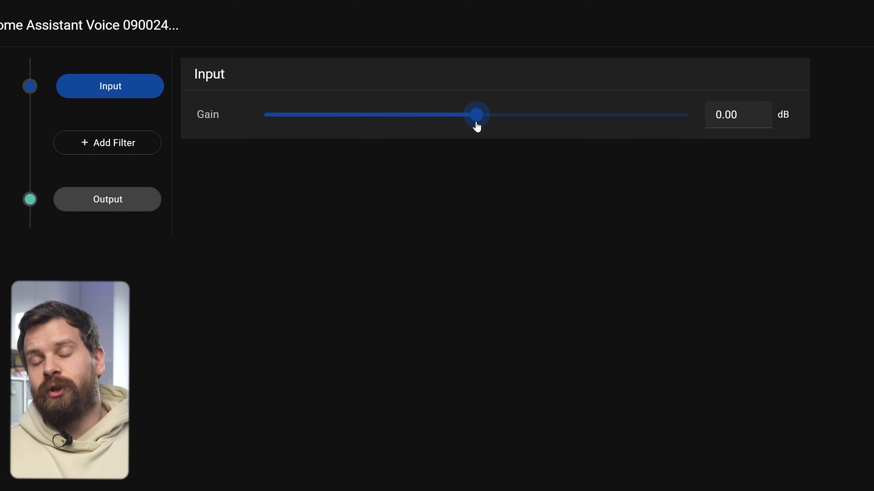
left_click(114, 153)
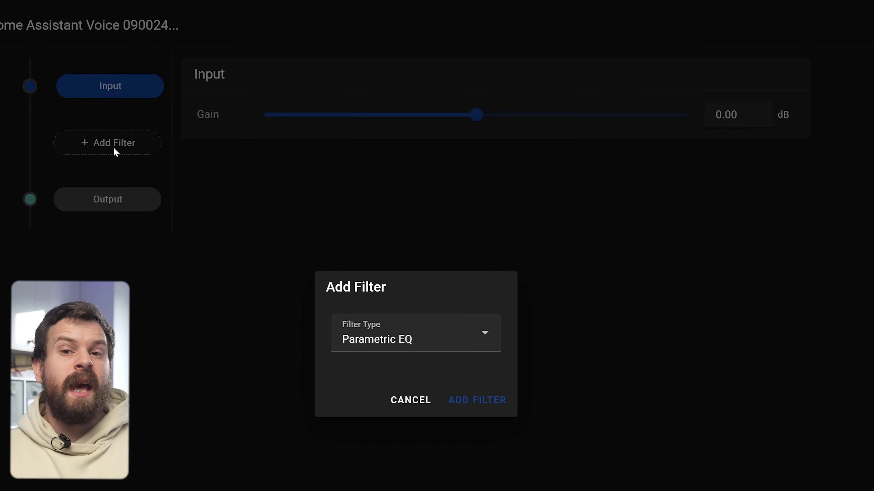
left_click(437, 332)
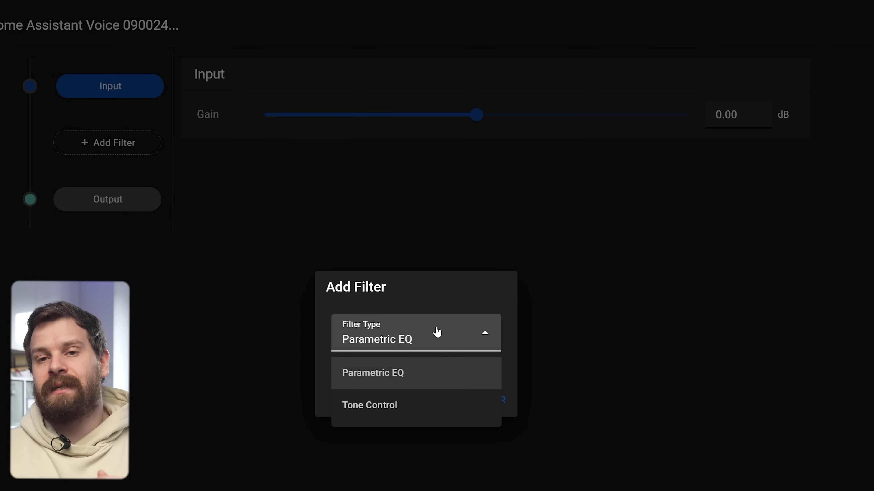
left_click(377, 382)
left_click(484, 405)
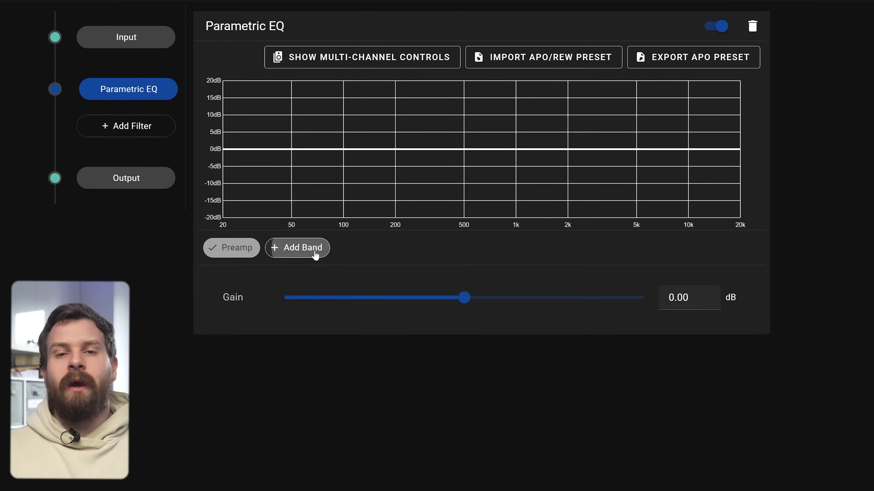
Add EQ Band 1 as a Peak filter at 77.61 Hz, +7.20 dB gain, Q 2.00.
left_click(314, 253)
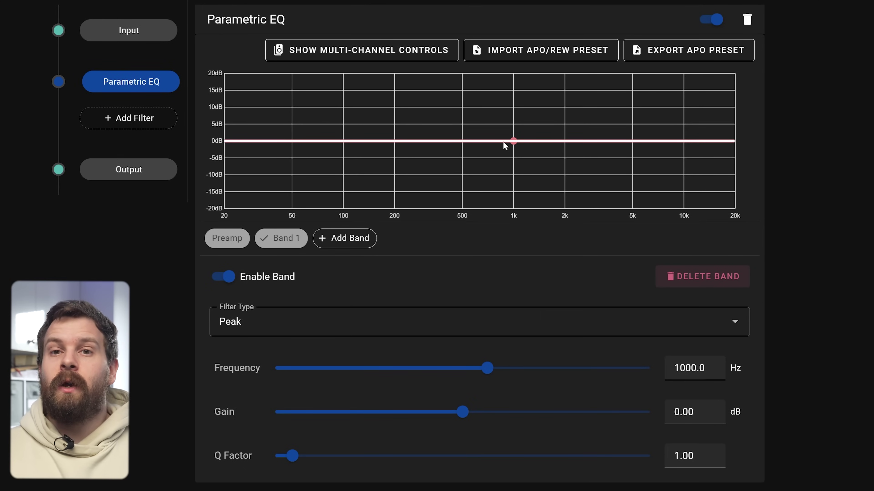
left_click(485, 316)
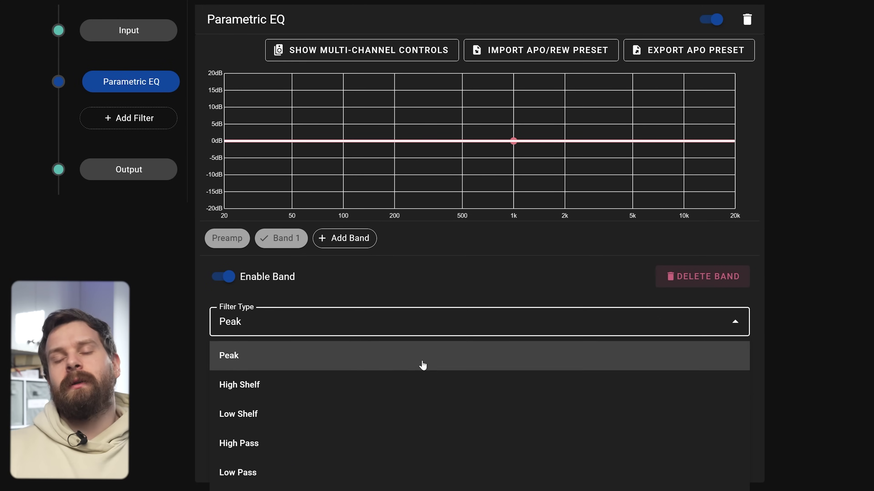
left_click(357, 328)
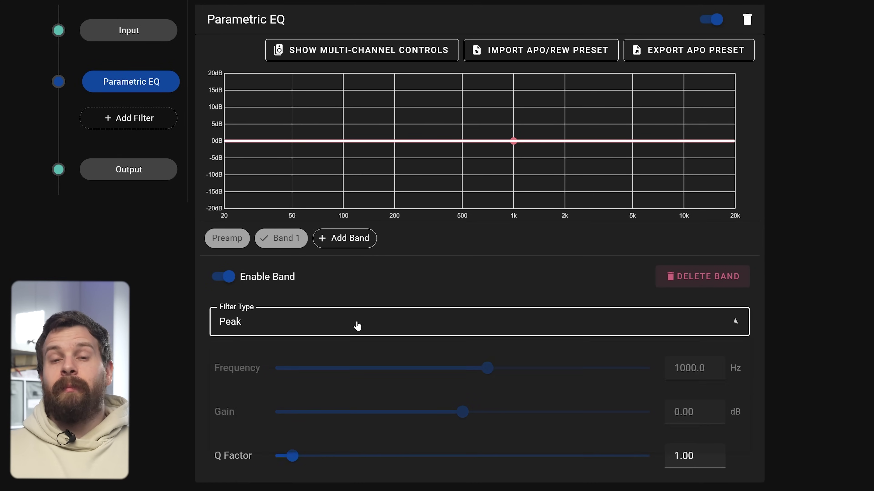
mouse_move(491, 373)
left_mouse_down()
mouse_move(302, 377)
mouse_move(373, 380)
mouse_move(350, 378)
left_mouse_up()
left_click_drag(460, 419, 553, 416)
left_click_drag(289, 464, 312, 460)
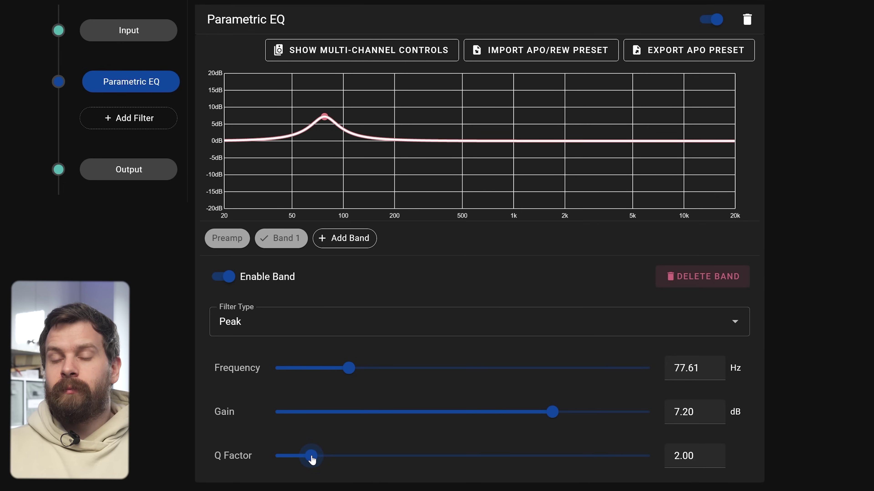
Add EQ Band 2 at 354.9 Hz with +4.50 dB gain and a narrow Q of 9.30.
left_click(345, 240)
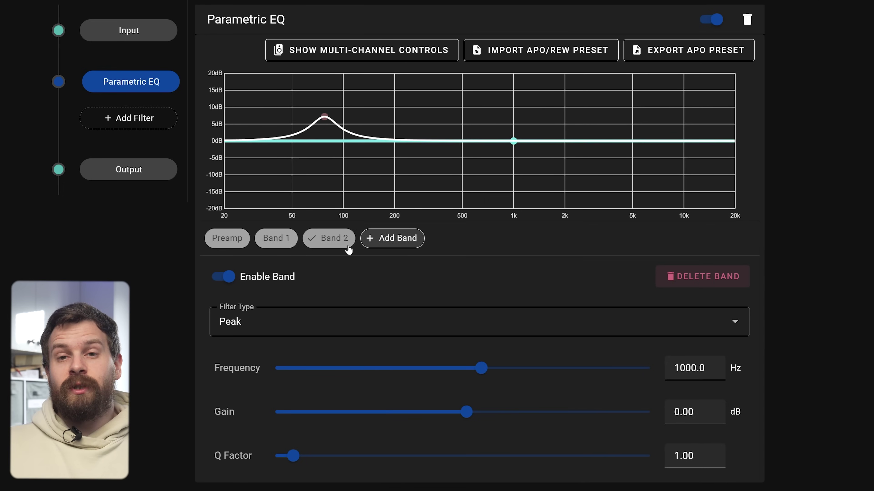
left_click_drag(480, 376, 423, 379)
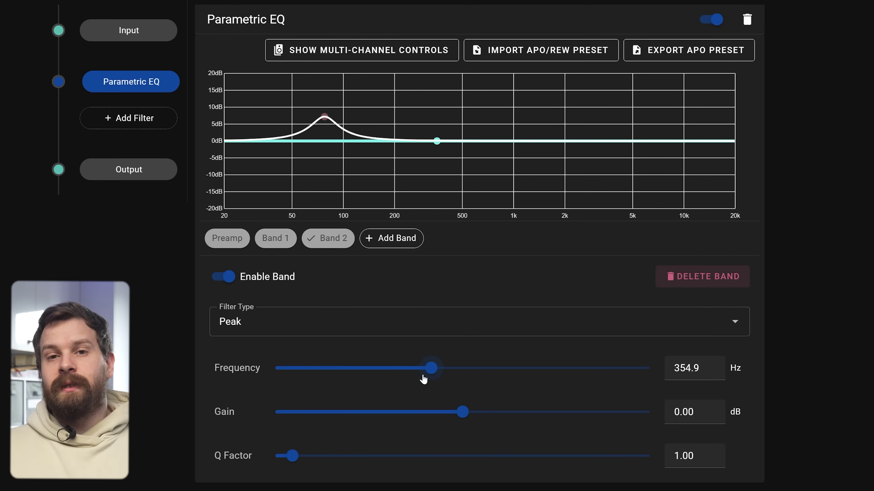
left_click_drag(460, 412, 521, 414)
left_click_drag(298, 462, 455, 459)
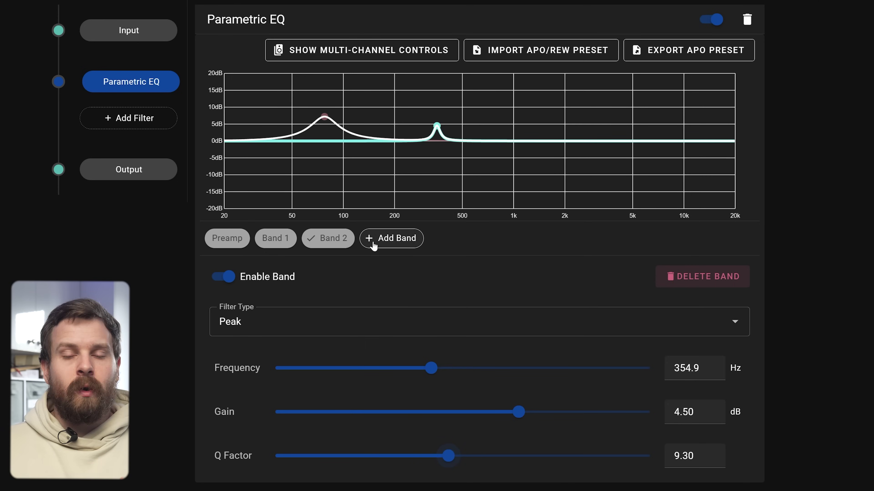
Add Band 3 at 2327 Hz (+3.50 dB), set output gain to 1.10 dB, return to Players.
left_click(387, 238)
left_click_drag(486, 371, 533, 372)
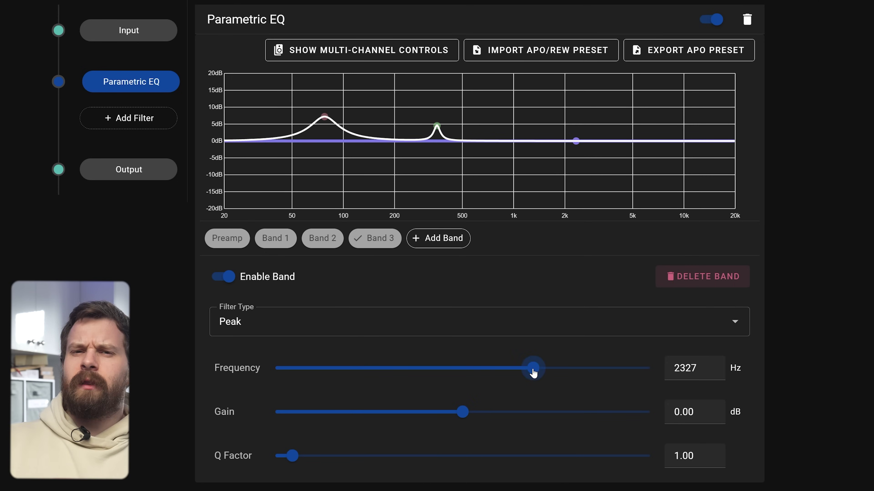
left_click_drag(457, 423, 505, 414)
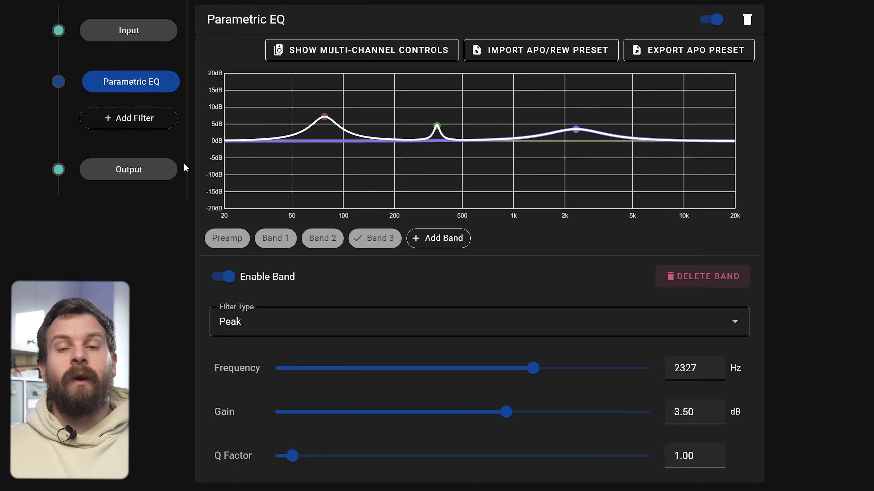
left_click(142, 174)
mouse_move(462, 56)
left_mouse_down()
mouse_move(488, 57)
mouse_move(479, 57)
left_mouse_up()
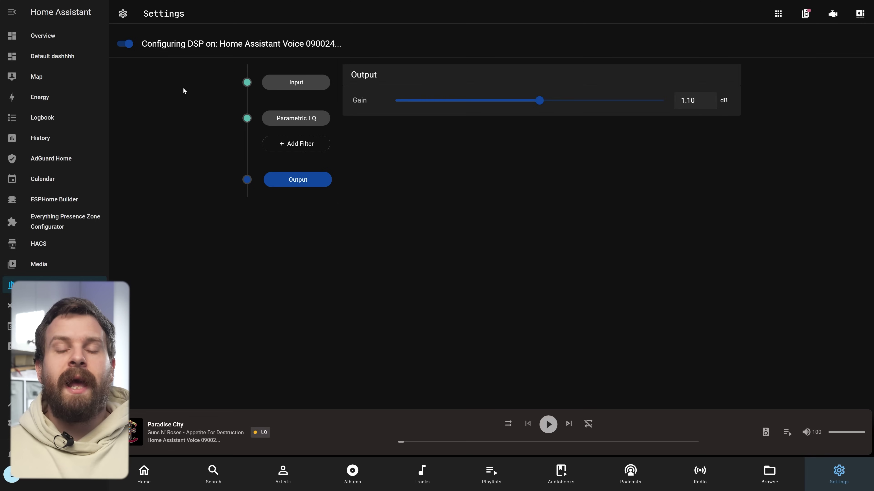
left_click(805, 14)
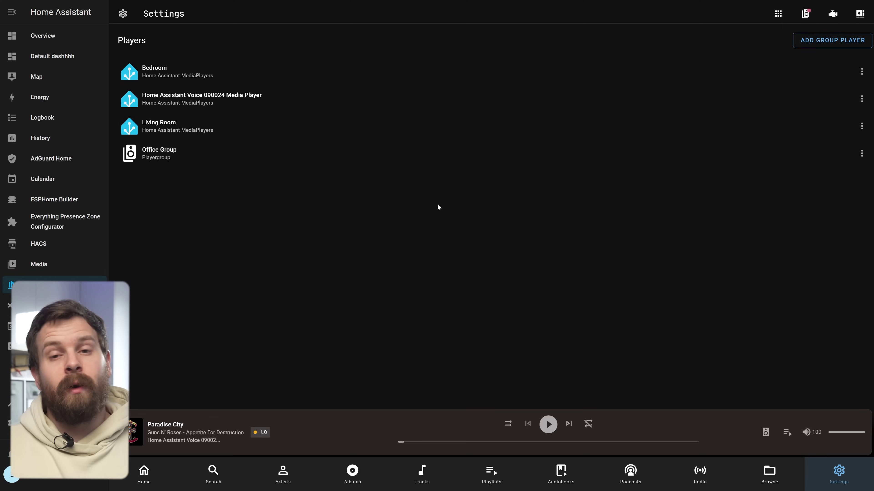
Reopen the DSP settings for the Home Assistant Voice player from its Audio section.
left_click(275, 102)
scroll(288, 127, "down", 3)
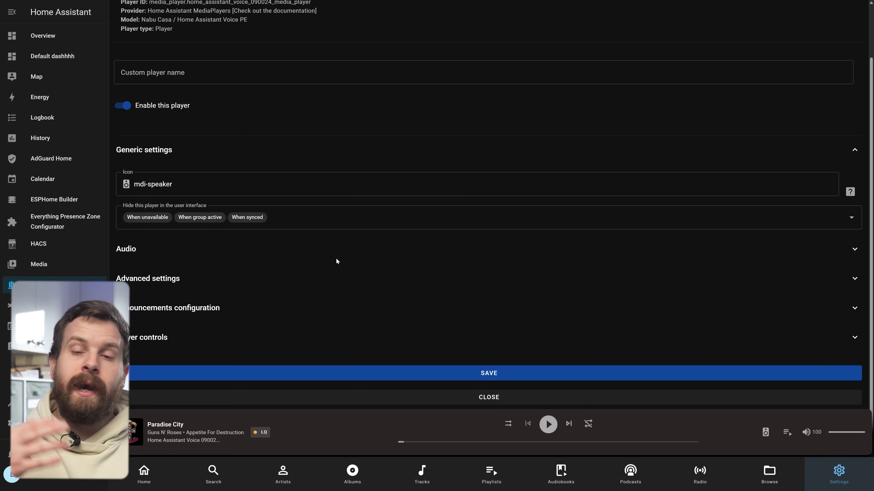
left_click(172, 254)
scroll(248, 285, "down", 4)
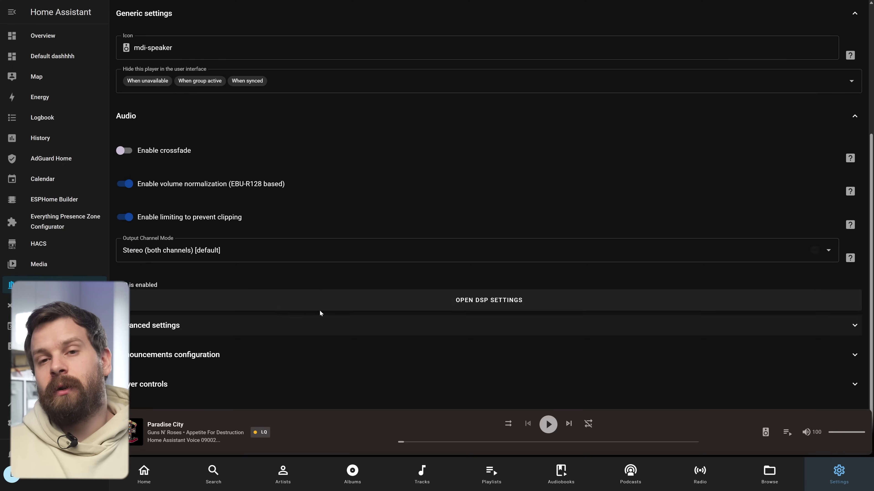
left_click(510, 301)
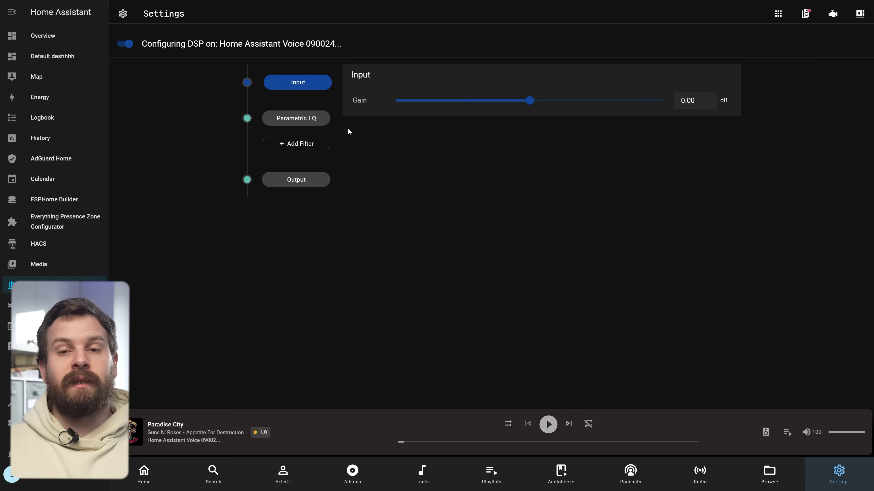
Delete the Parametric EQ filter and set the output gain to 2.1 dB.
left_click(297, 119)
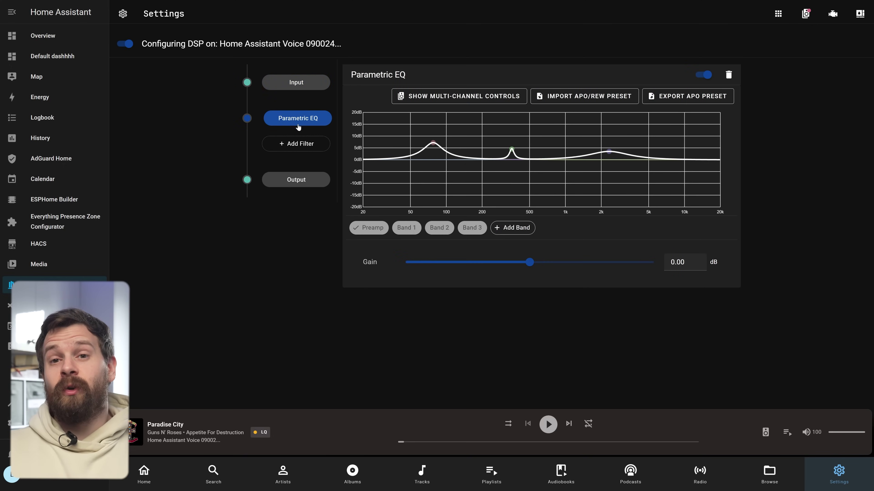
left_click(730, 75)
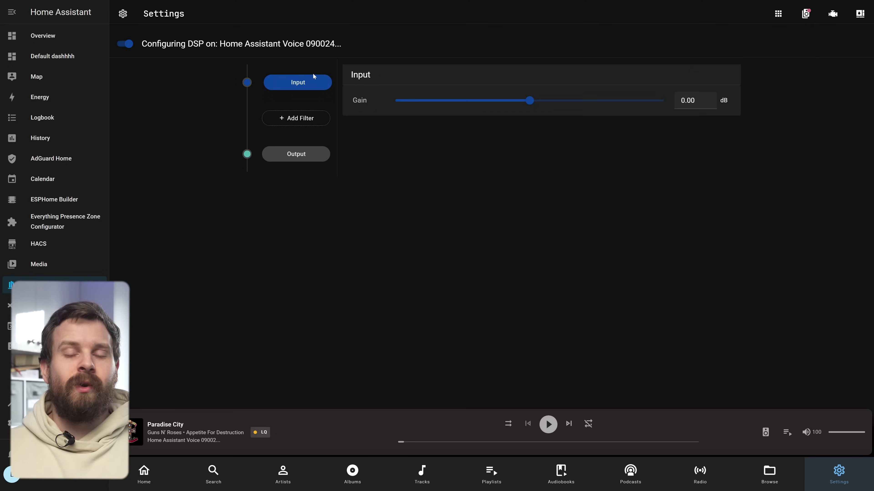
left_click(298, 153)
double_click(688, 100)
type("2.1")
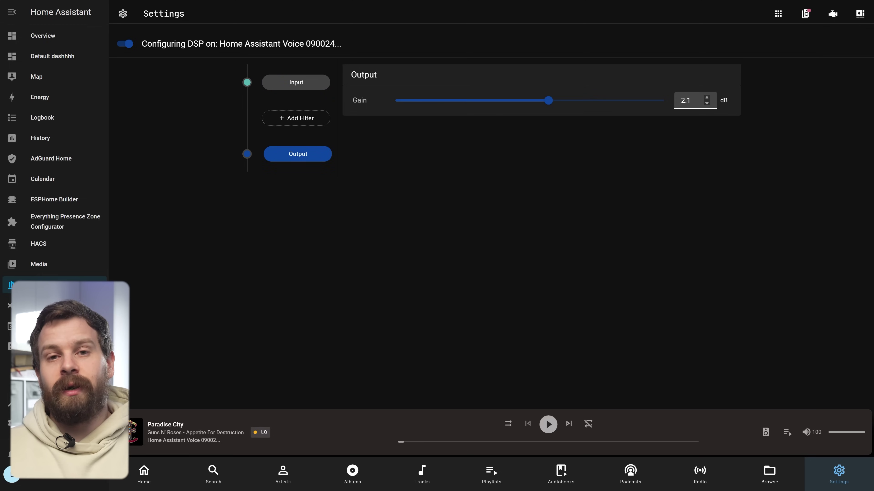